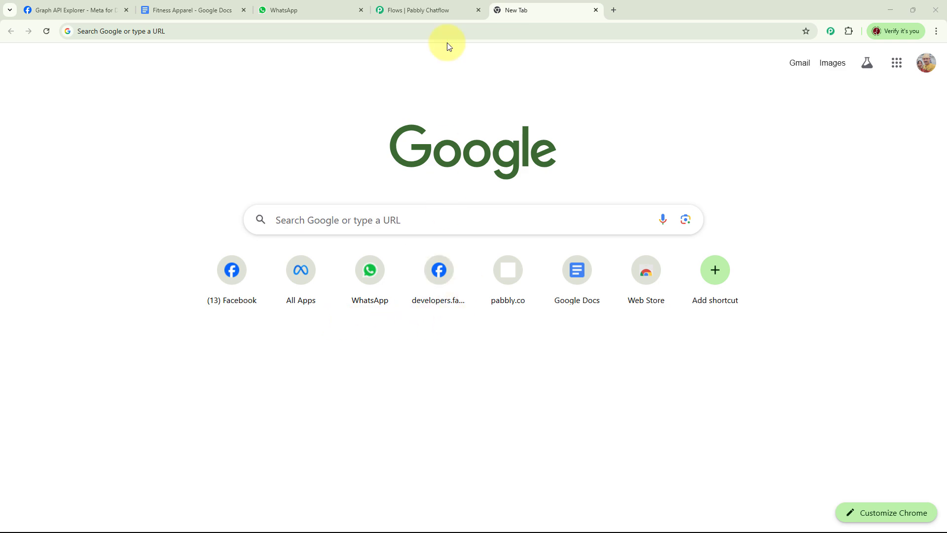
Look over the existing fitness apparel flow, and send "Fitness Apparel" to the Future Fitwear Hub chat in WhatsApp.
left_click(434, 11)
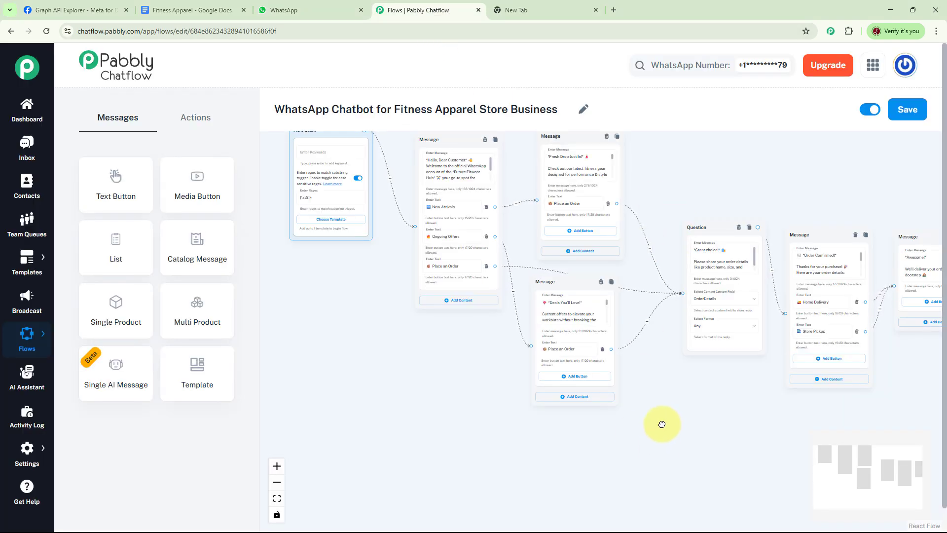
left_click_drag(682, 458, 651, 440)
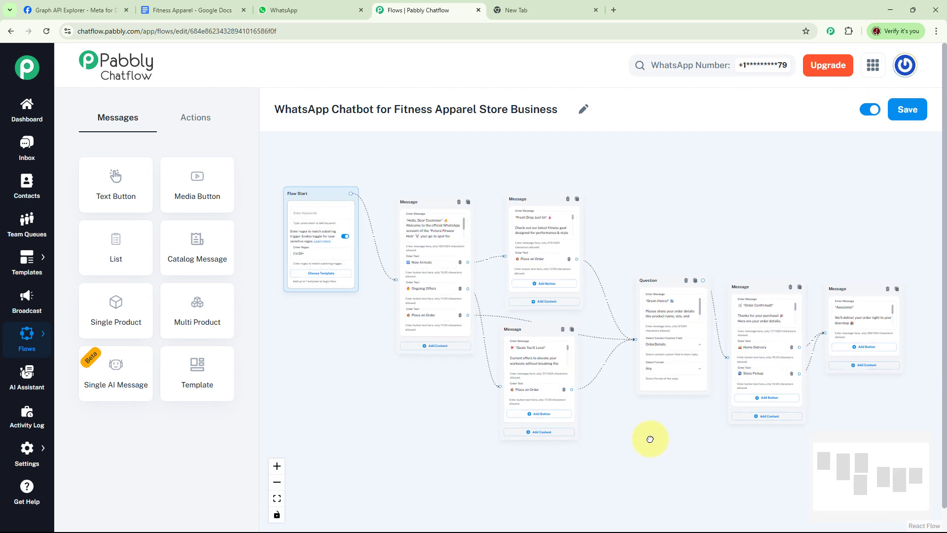
left_click(294, 12)
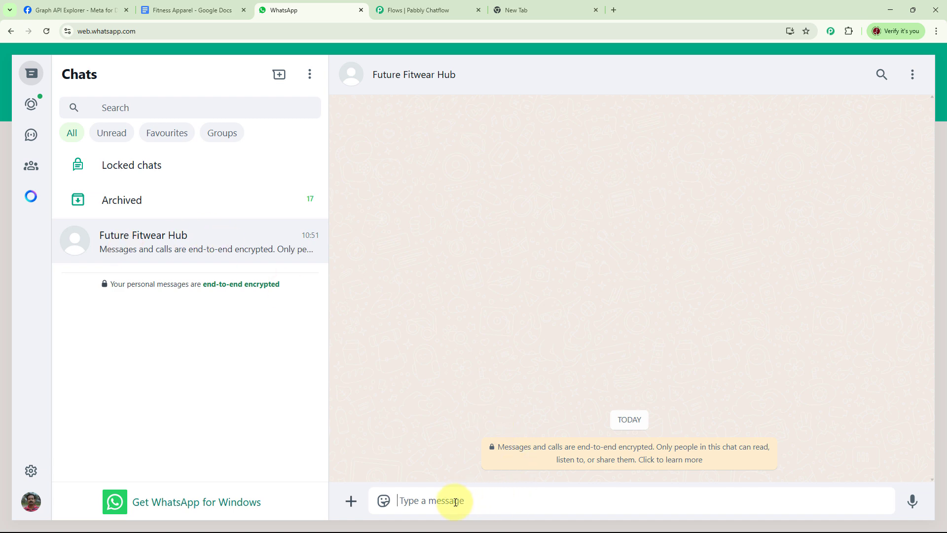
type("Fitness Apparel")
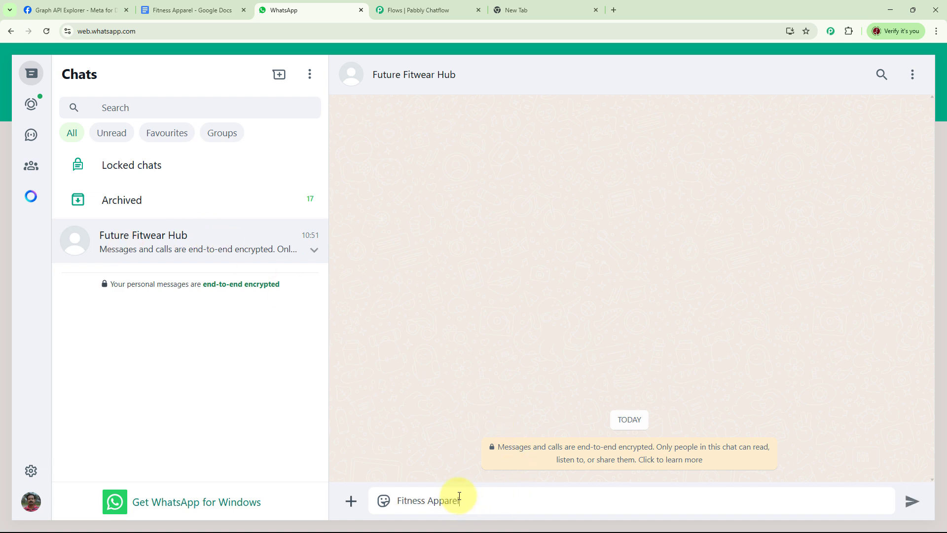
key("Return")
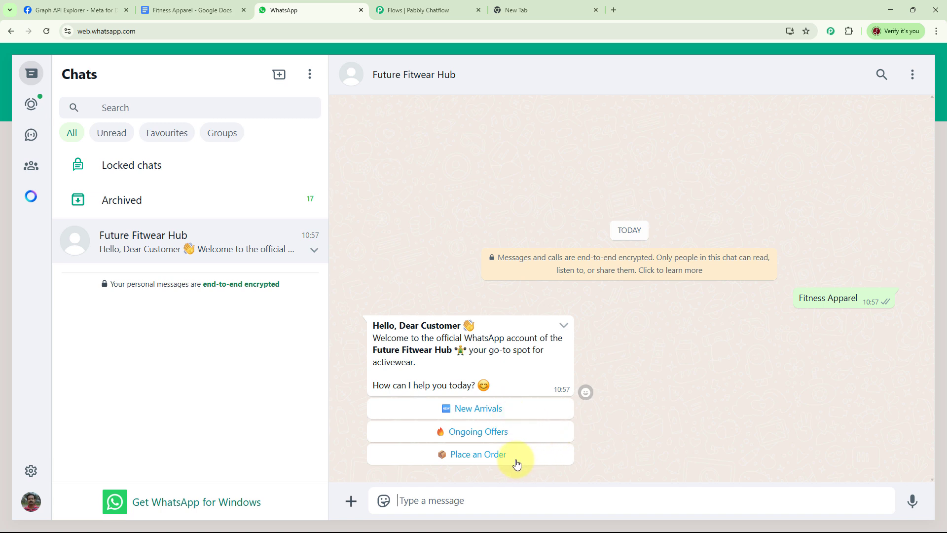
Request New Arrivals and Ongoing Offers from the chatbot's welcome message.
left_click(495, 414)
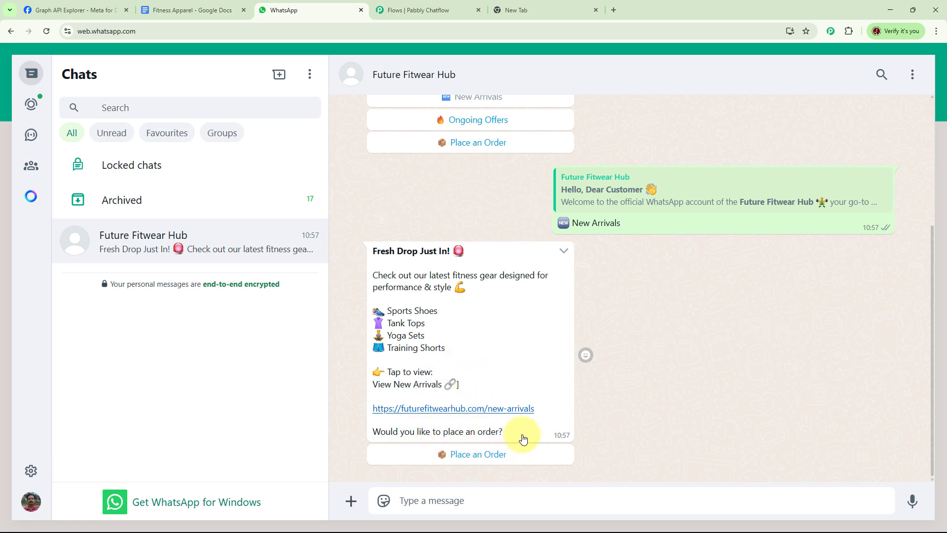
scroll(508, 275, "up", 3)
left_click(485, 267)
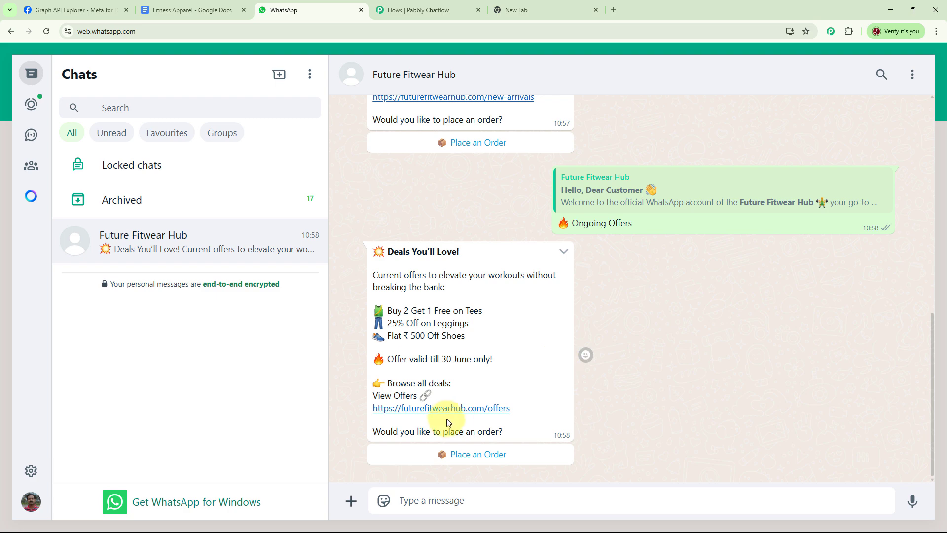
Start an order and send its details on separate lines: Yoga set 2, Training Shorts 2 size 34, Sports Shoes 1 pair 7 No.
left_click(481, 458)
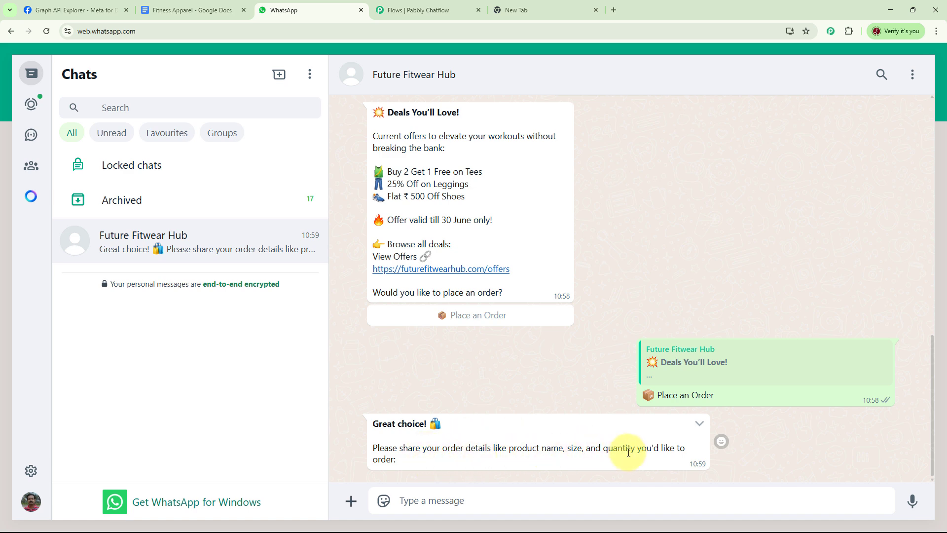
left_click(476, 499)
type("Yoga set 2 Training Shorts 2 size 34 Sports Shoes 1 pair 7 No.")
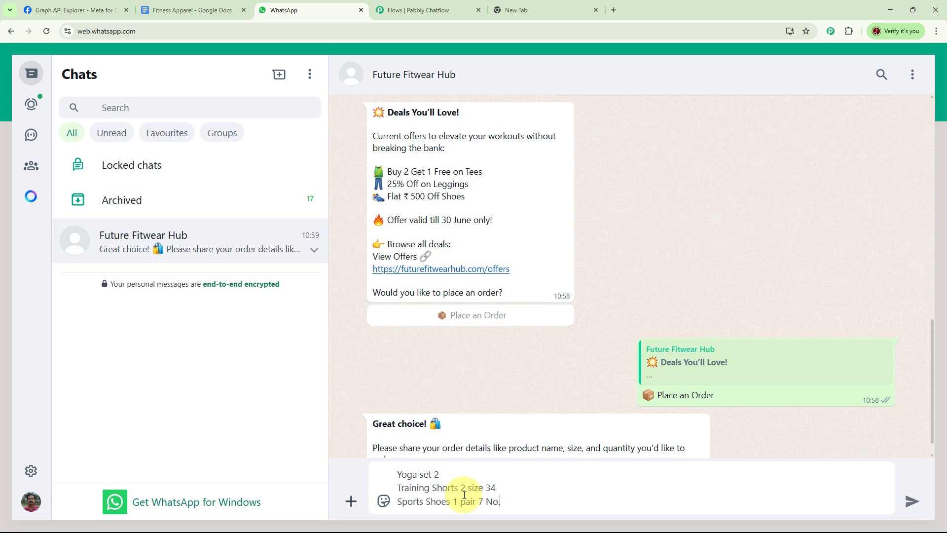
key("Return")
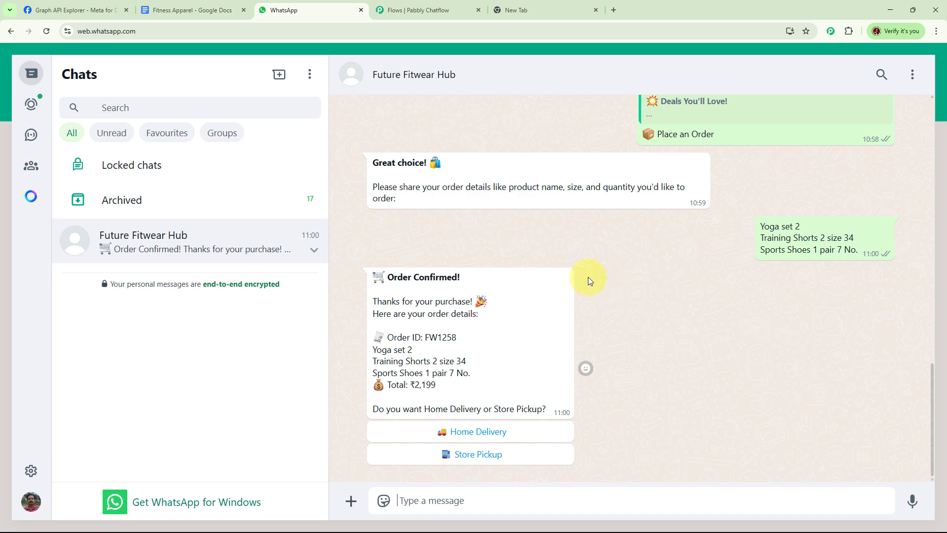
Open pabbly.com/chatflow in the empty browser tab and sign in to access the Pabbly Chatflow dashboard.
left_click(517, 10)
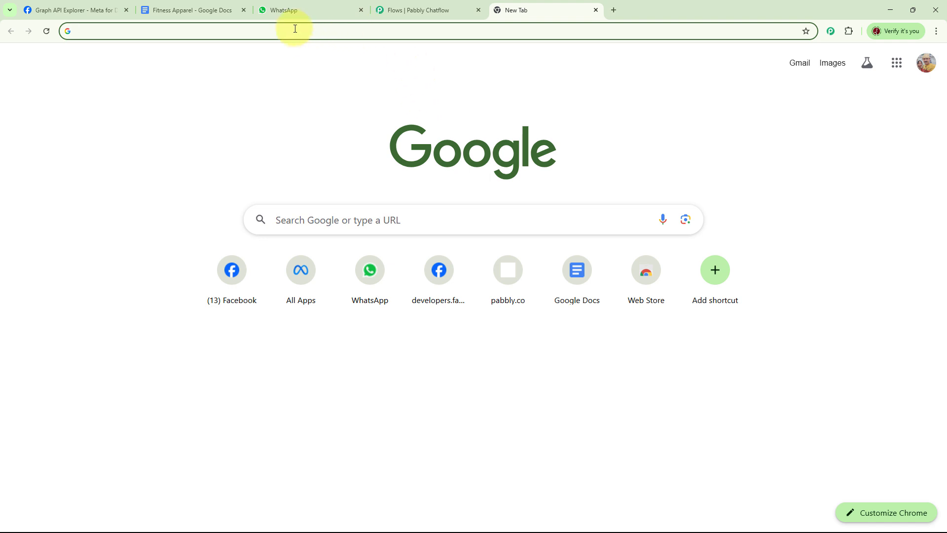
type("pabbly")
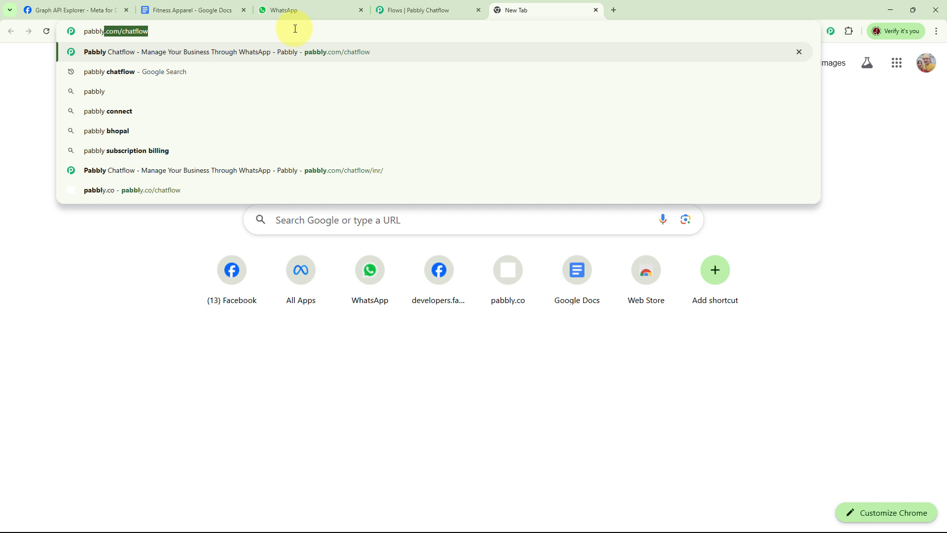
type(".com/")
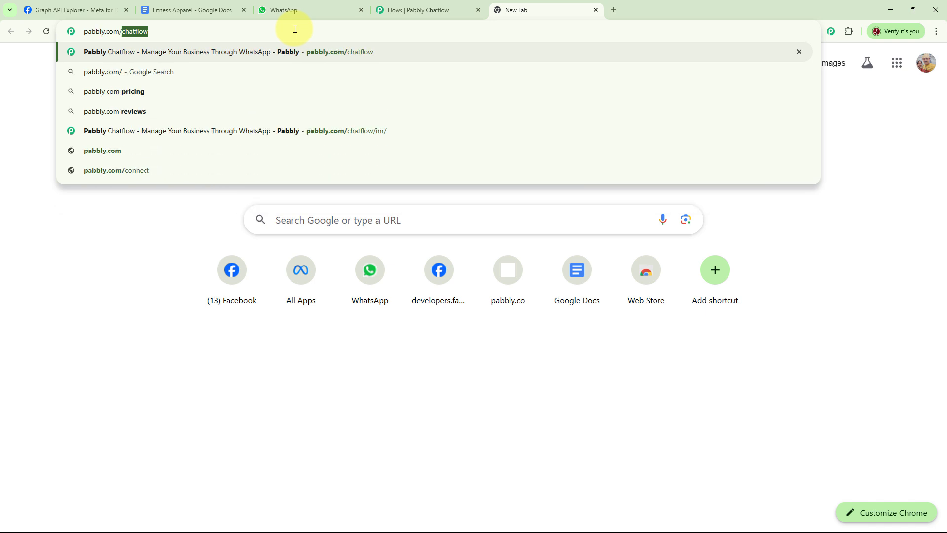
type("chatf")
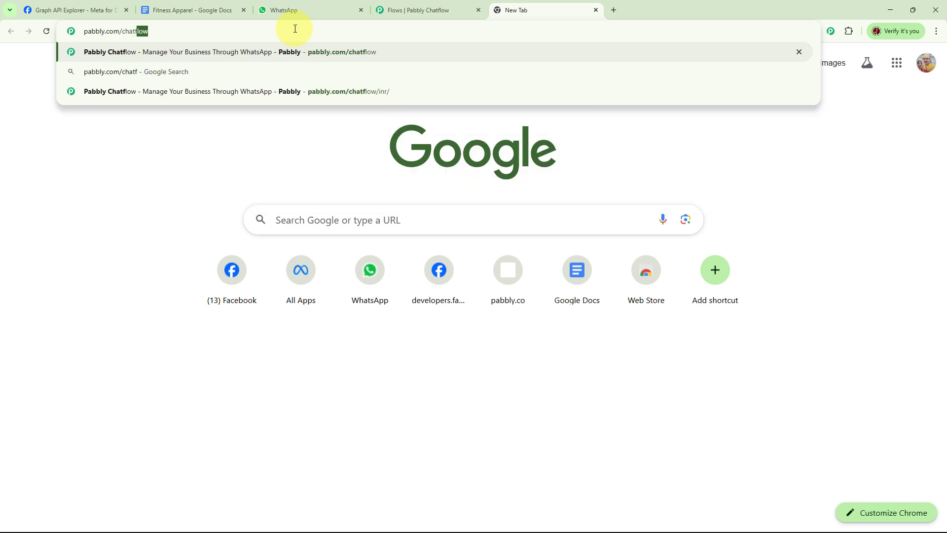
type("low")
key("Return")
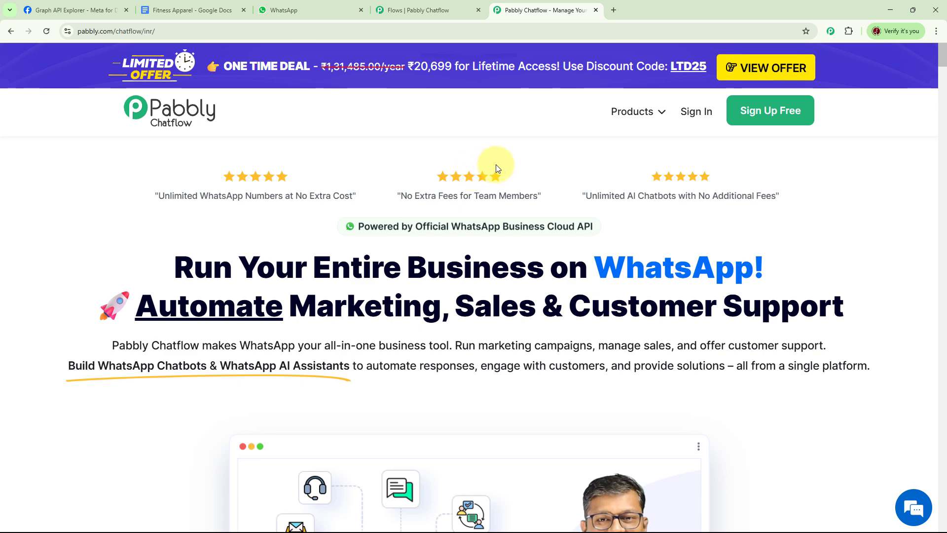
left_click(697, 114)
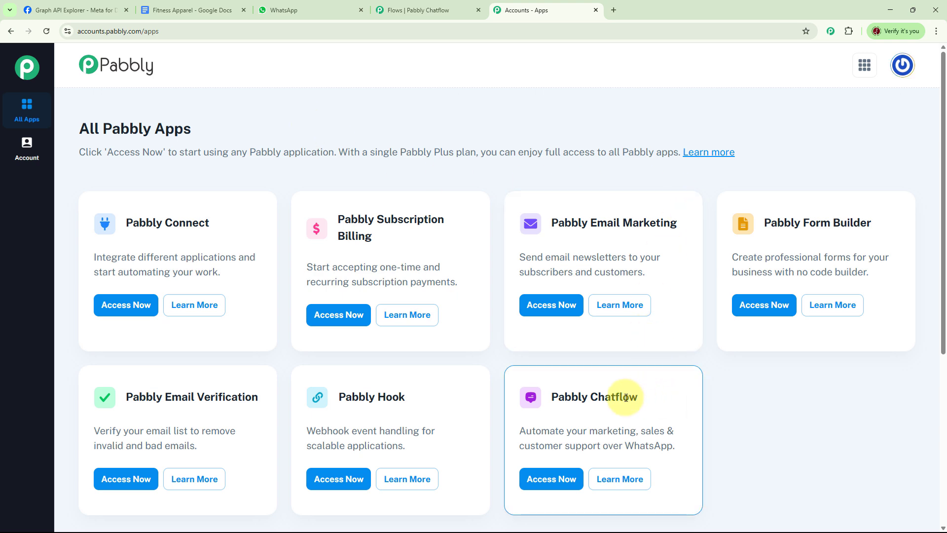
left_click(548, 479)
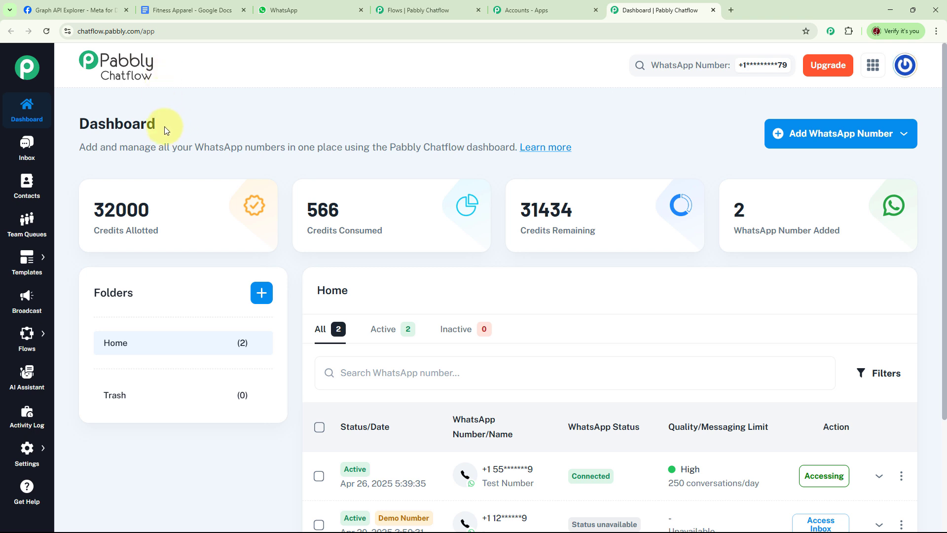
View the options for adding a WhatsApp number and the list of numbers already added on the dashboard.
left_click(828, 140)
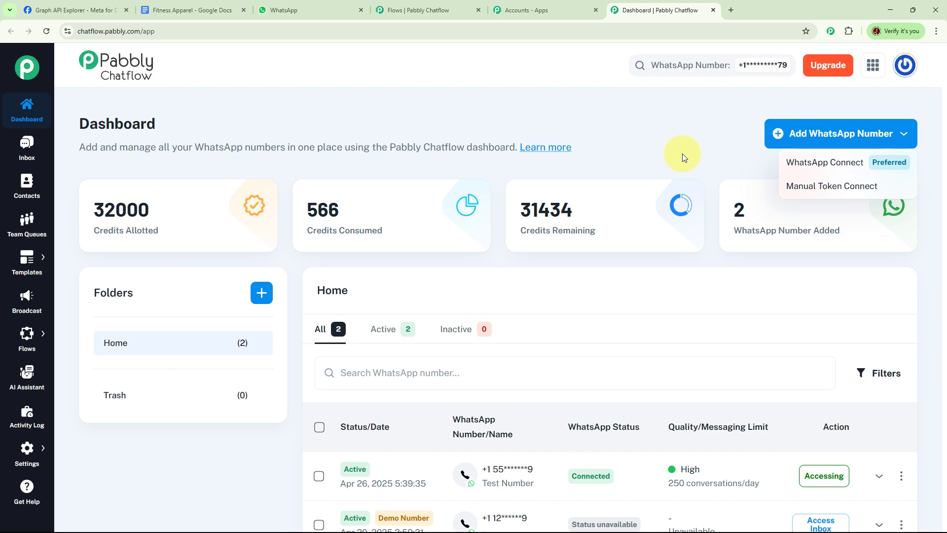
scroll(685, 153, "down", 3)
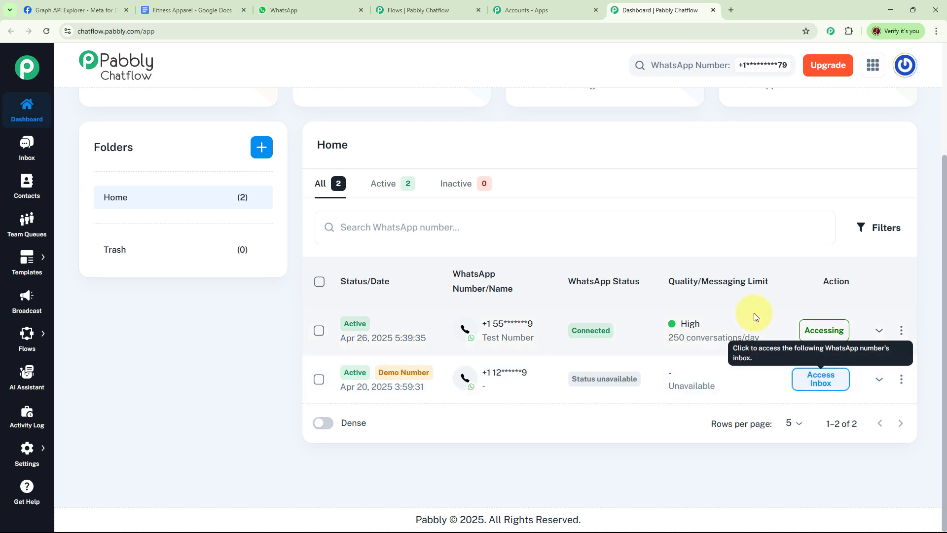
scroll(750, 311, "up", 3)
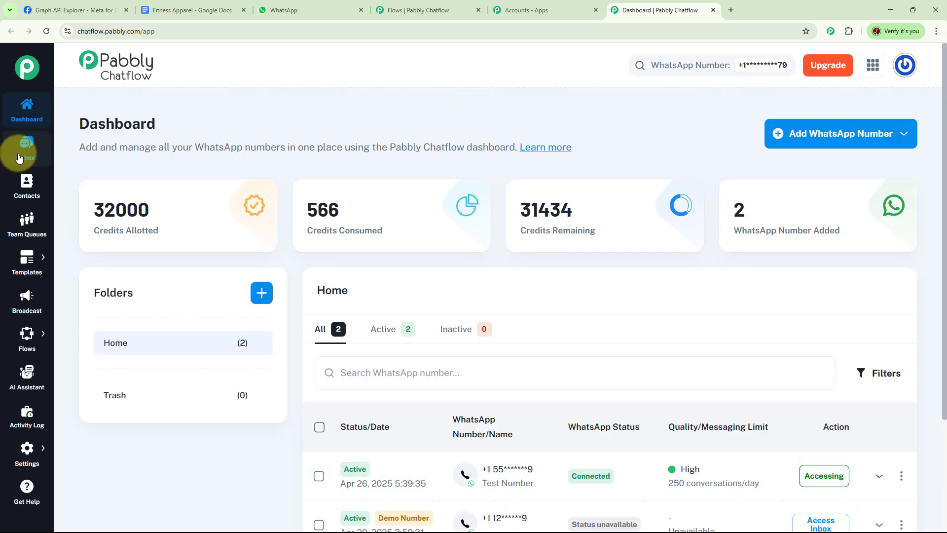
Open the Flow Builder page and look at the total, active and inactive flow figures.
mouse_move(22, 282)
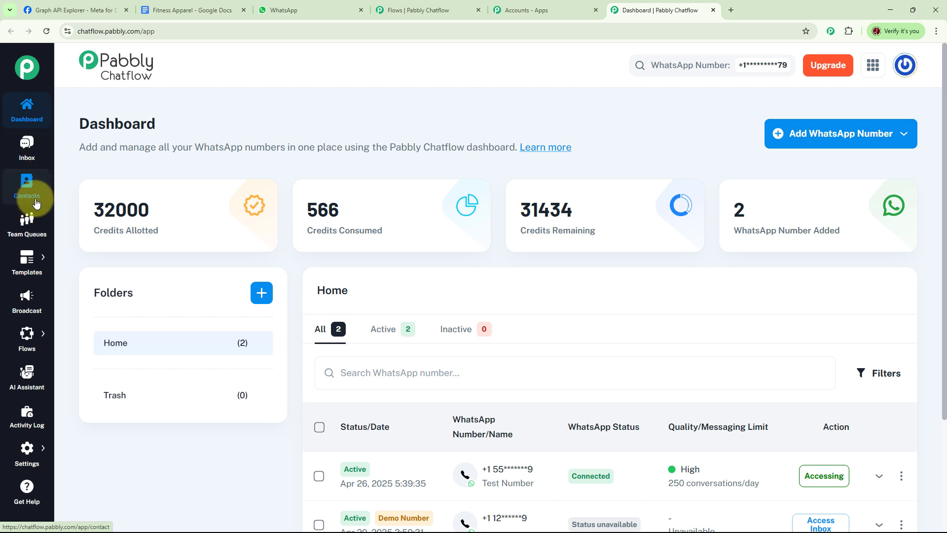
mouse_move(33, 266)
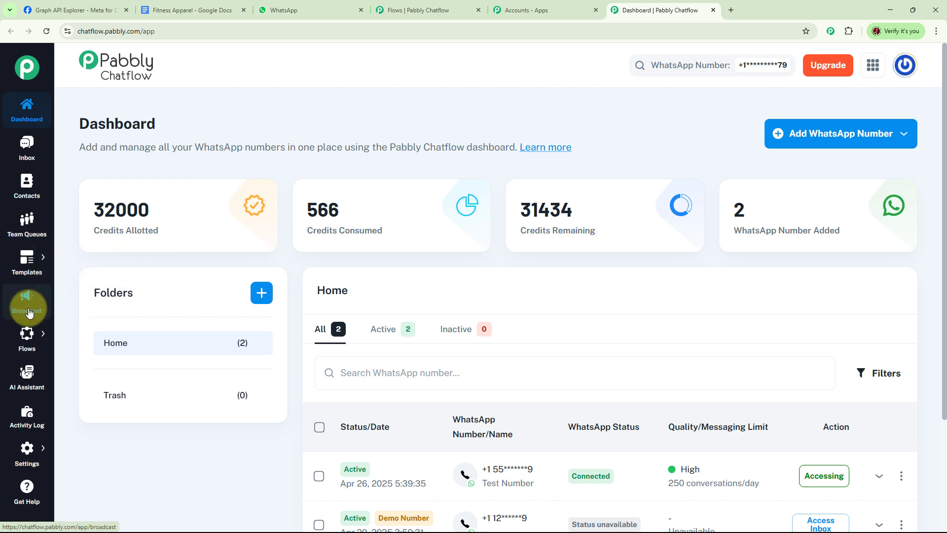
mouse_move(30, 341)
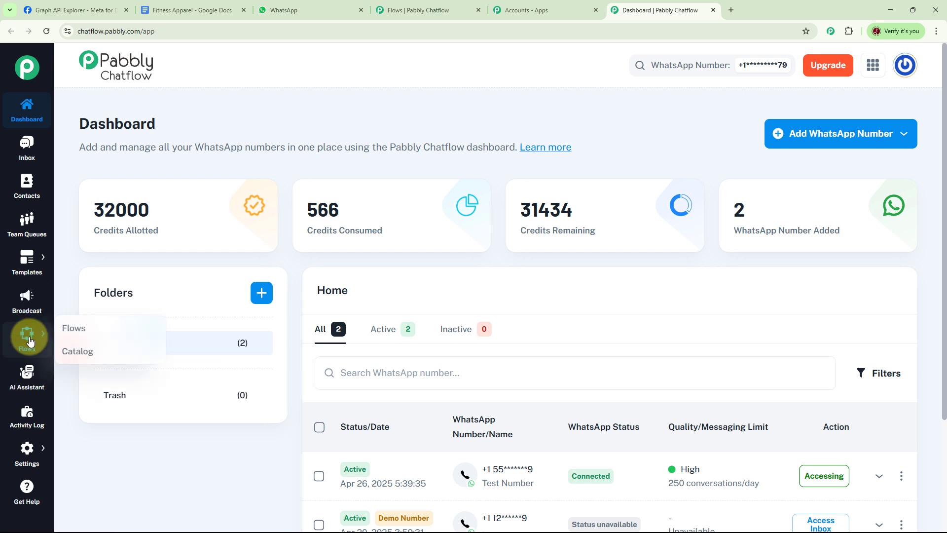
mouse_move(27, 457)
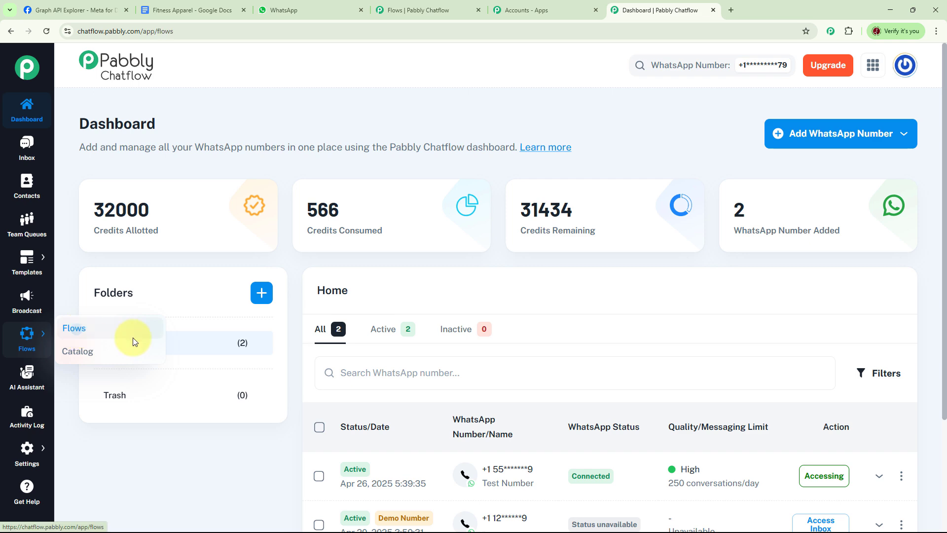
left_click(130, 337)
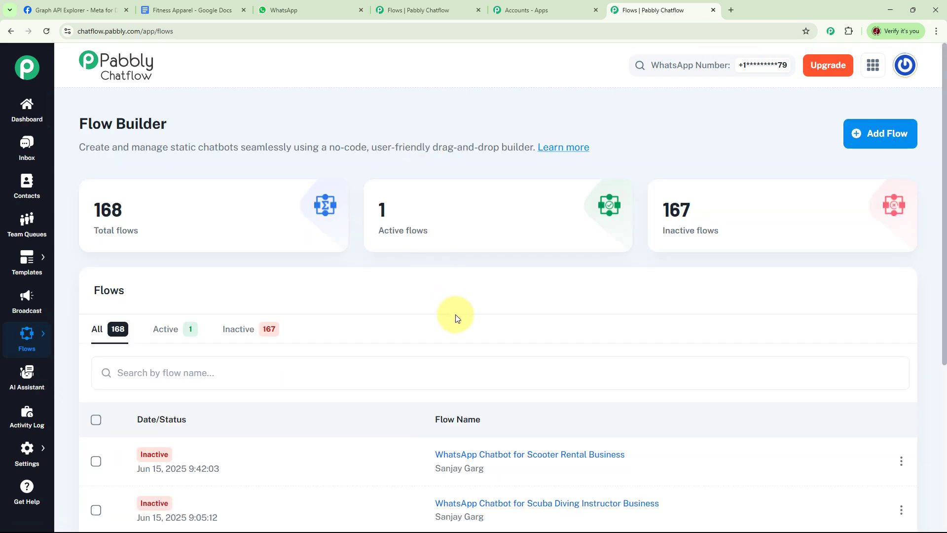
mouse_move(109, 226)
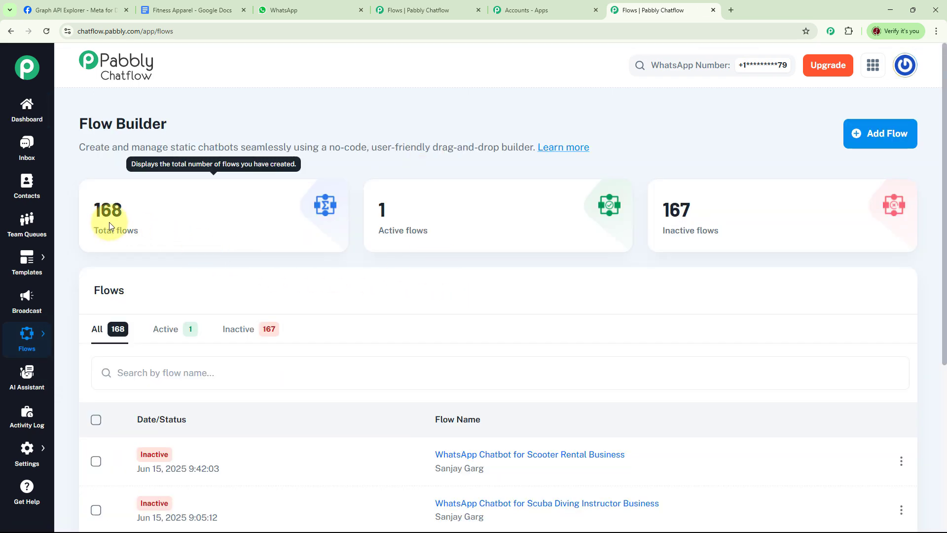
mouse_move(745, 224)
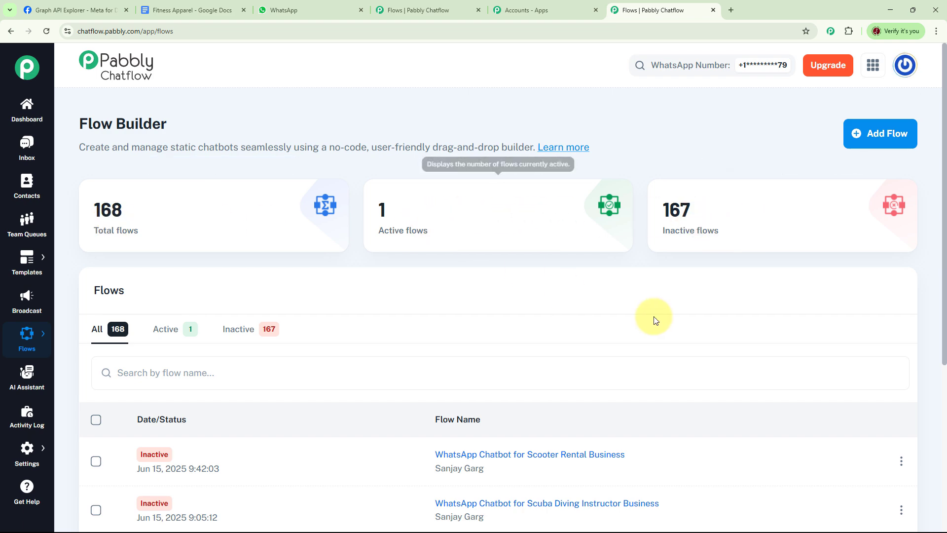
List 10 flows per page, open "WhatsApp Chatbot for Fitness Apparel Store Business" and deactivate it.
scroll(654, 320, "down", 5)
left_click(789, 448)
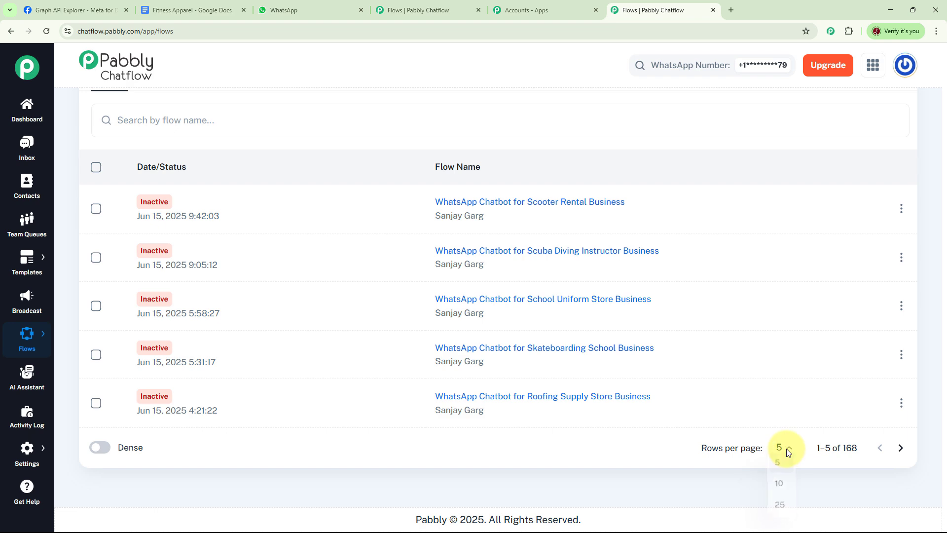
left_click(782, 484)
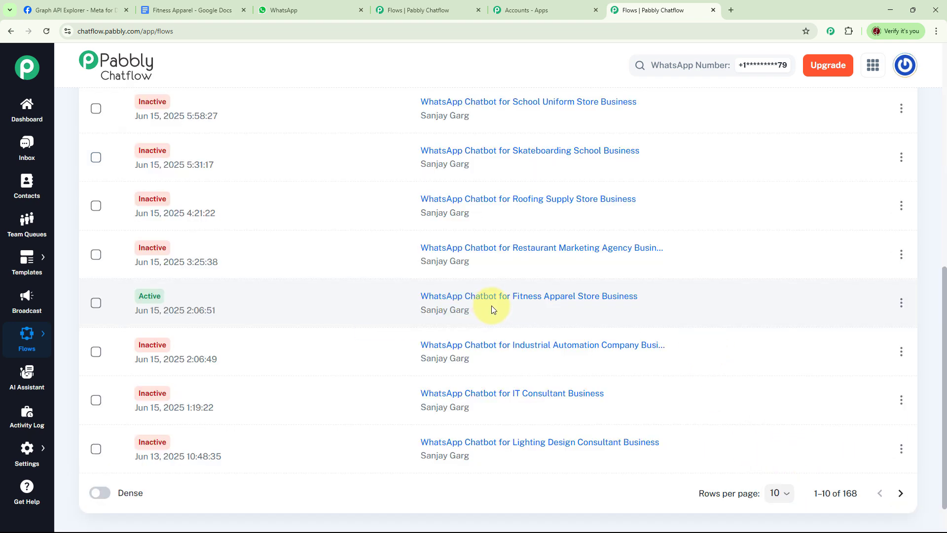
left_click(491, 298)
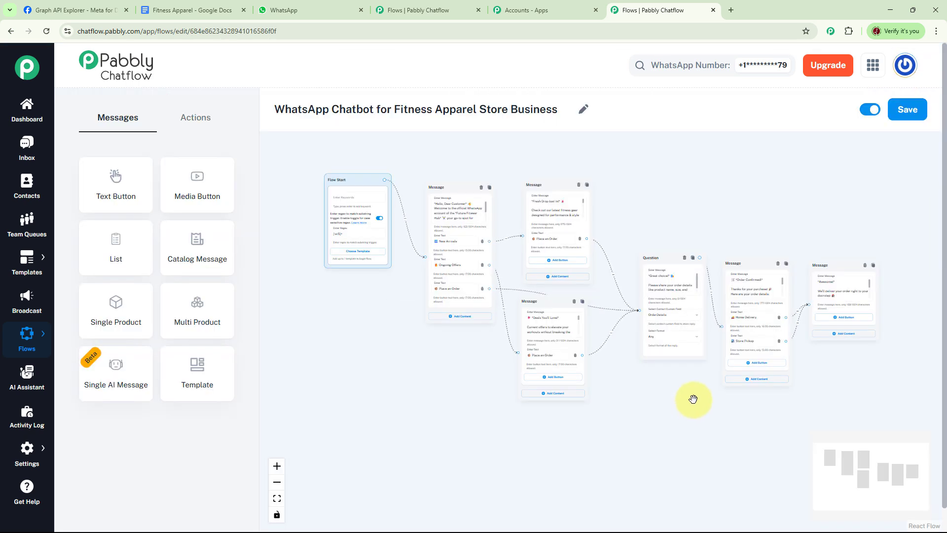
left_click(869, 113)
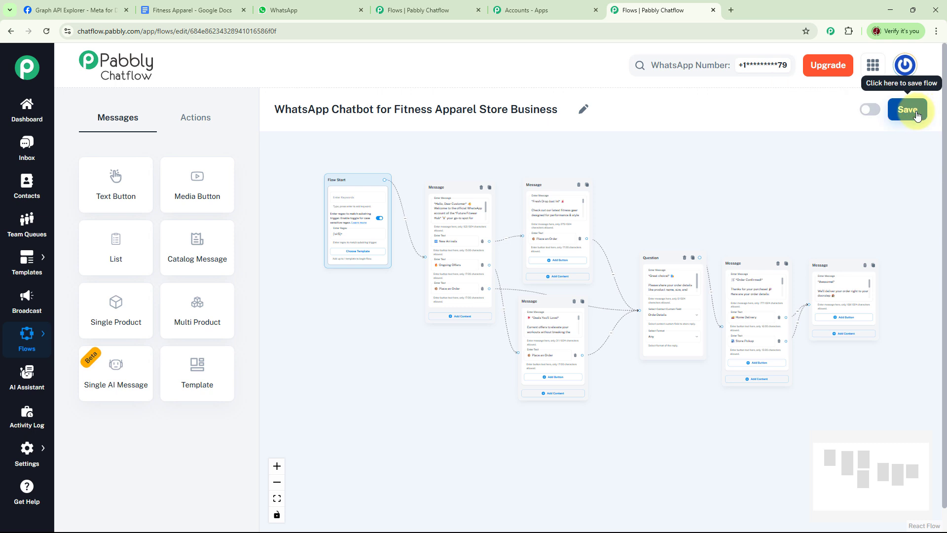
Add a new flow named "WhatsApp Chatbot for Fitness Apparel Store" and move its Flow Start node toward the canvas's upper-left corner.
left_click(44, 337)
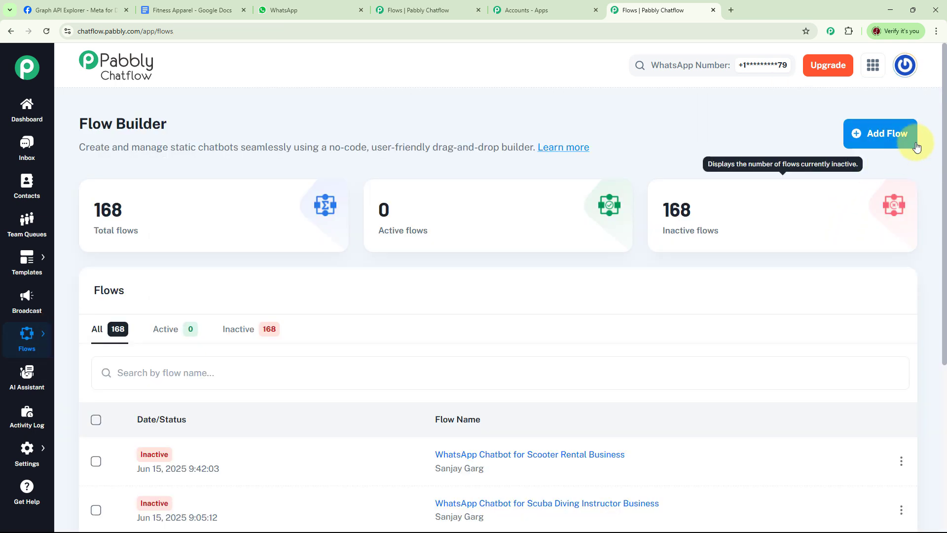
left_click(887, 137)
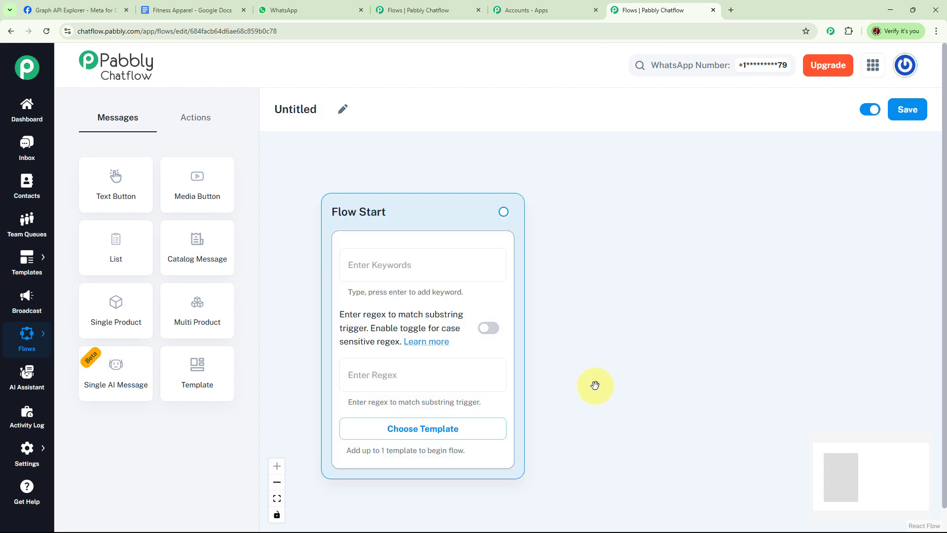
left_click(344, 111)
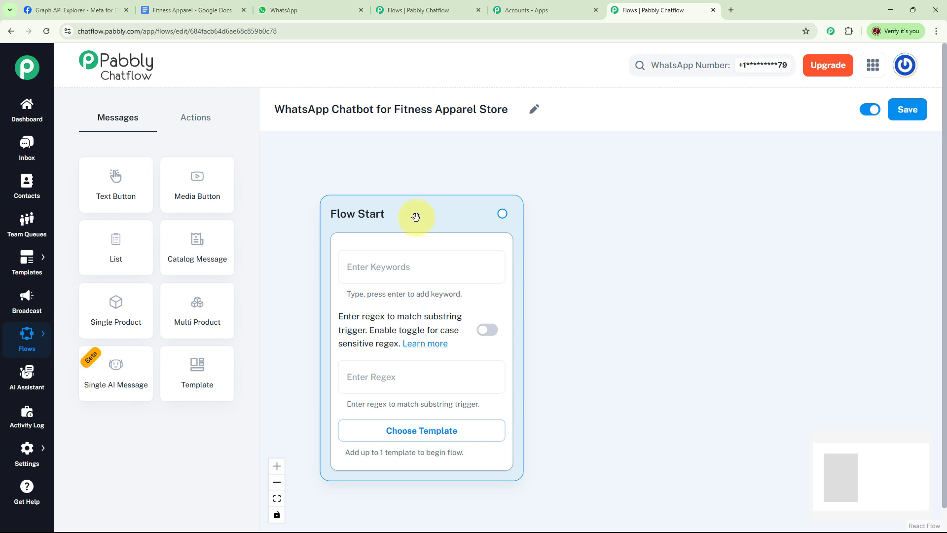
left_click_drag(414, 217, 374, 174)
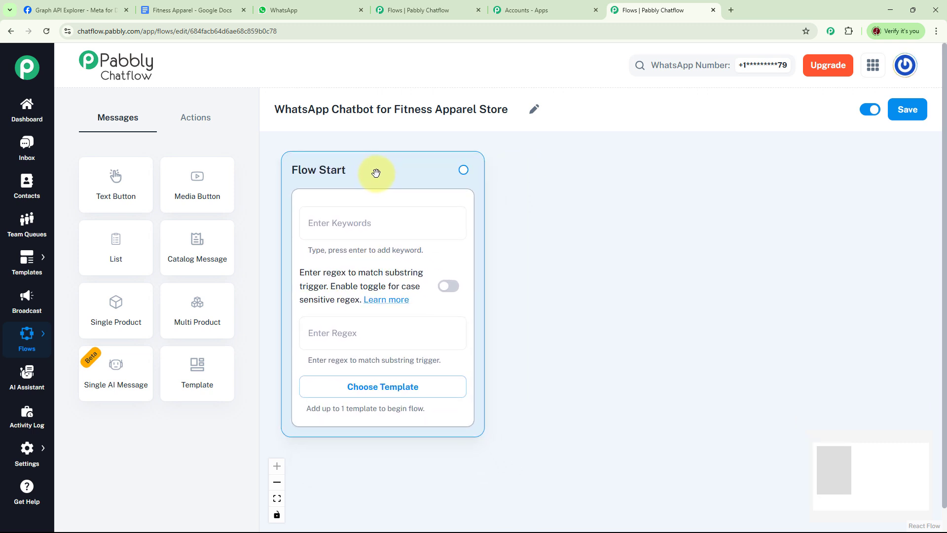
Give the Flow Start node the trigger regex [\s\S]+ and enable case-sensitive regex matching.
left_click(344, 226)
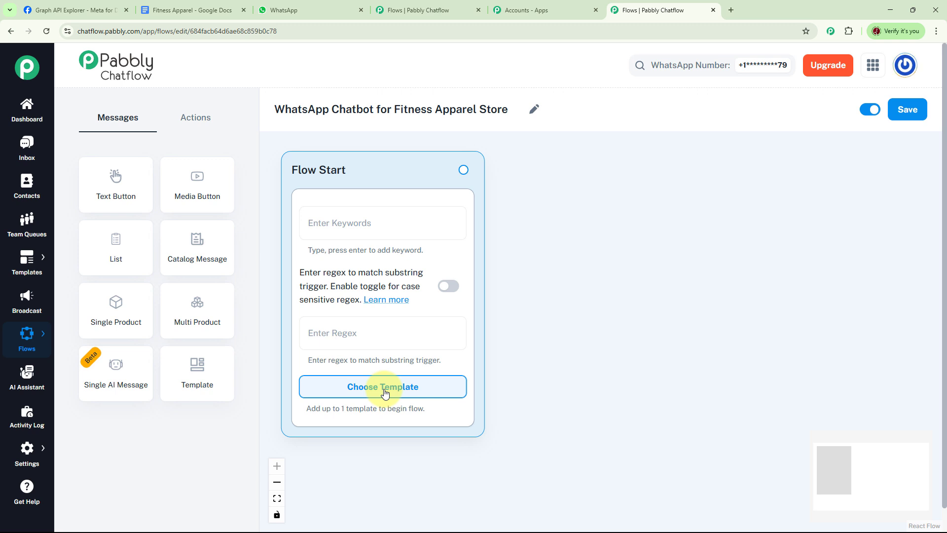
left_click(353, 333)
type("[\\s\\S]+")
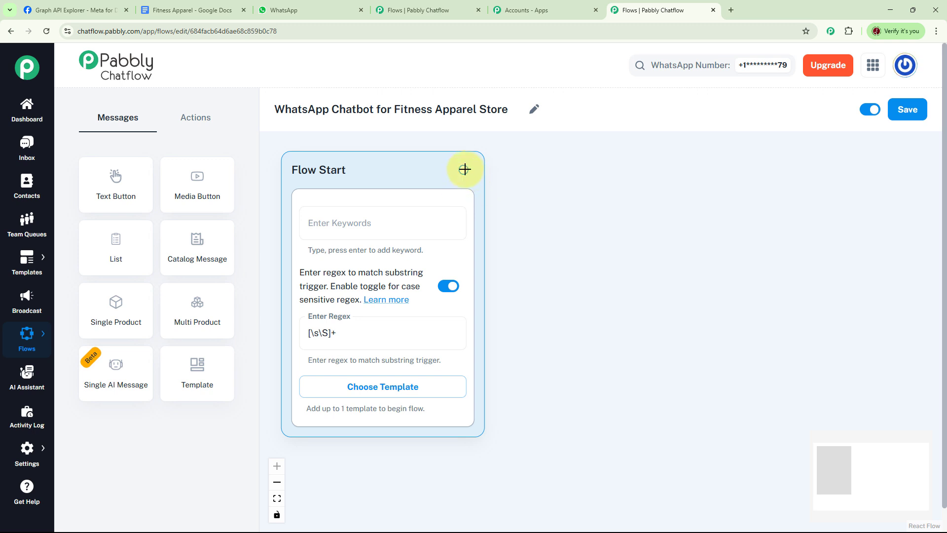
Connect a Text + Button message to Flow Start and fill it with the "*Hello, Dear Customer*" welcome text for Future Fitwear Hub.
left_click_drag(464, 169, 567, 168)
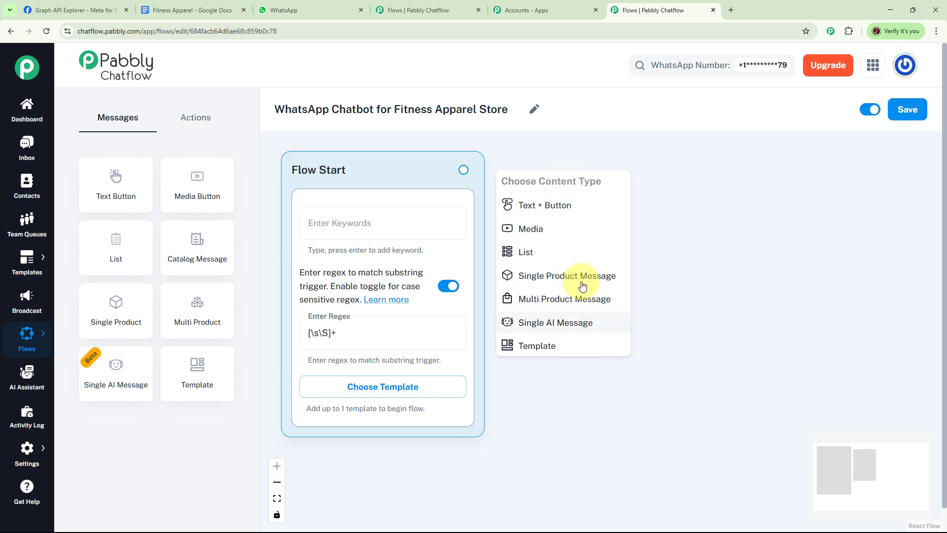
left_click(545, 205)
left_click_drag(590, 197, 591, 183)
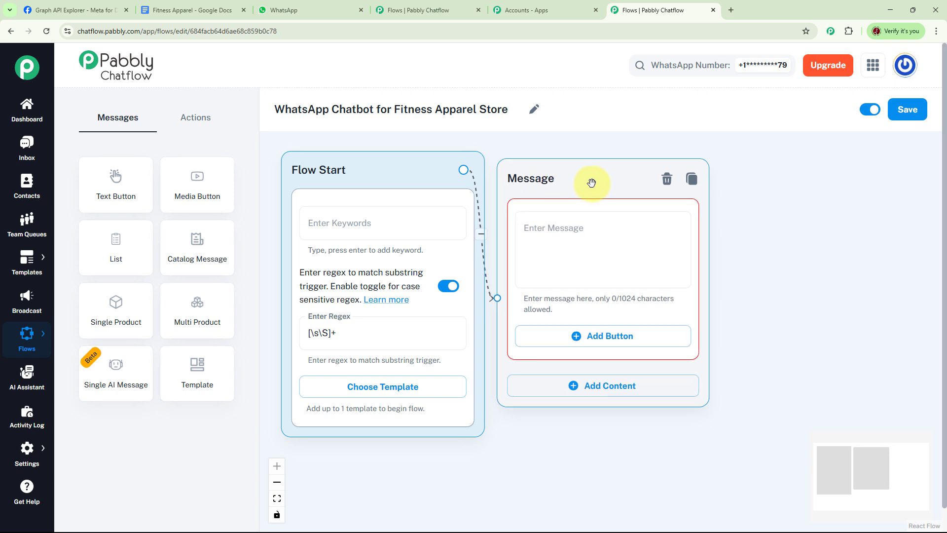
left_click(567, 228)
key("ctrl+v")
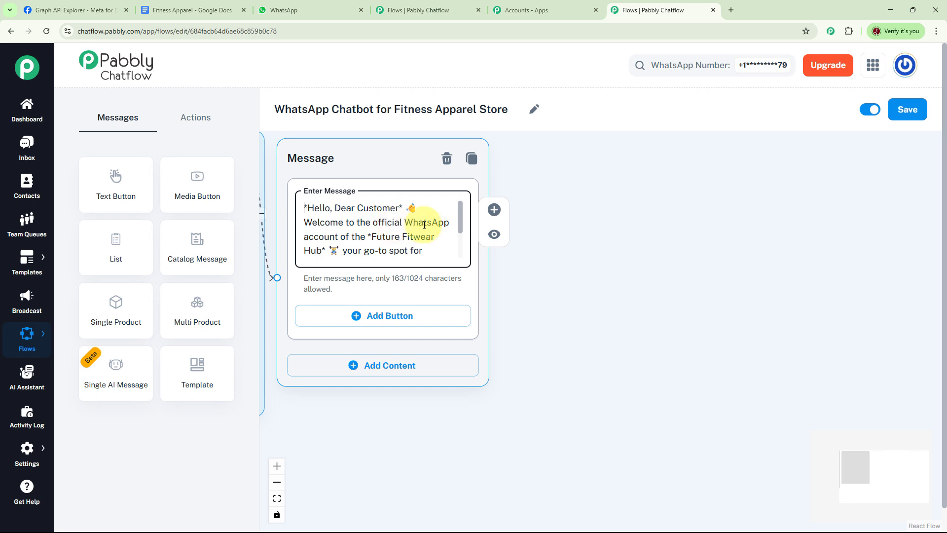
left_click_drag(461, 219, 465, 247)
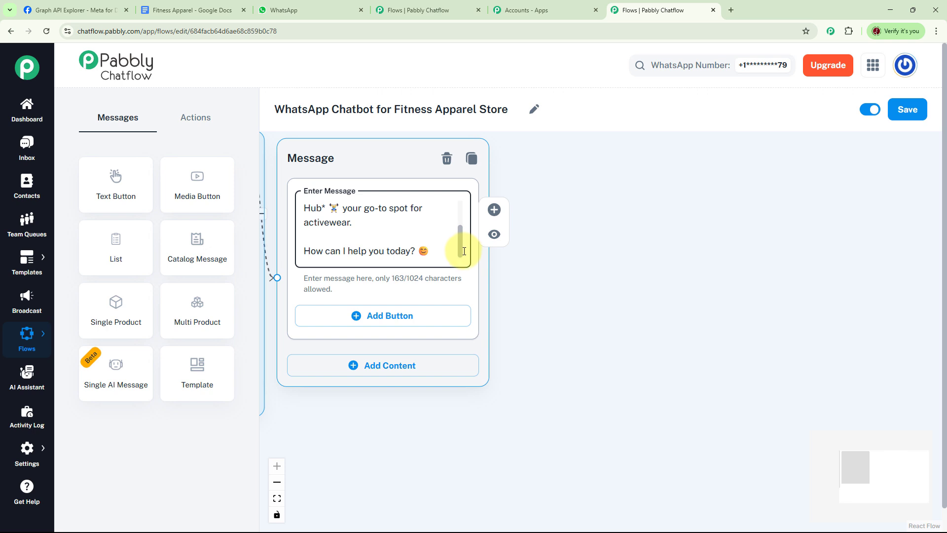
Add three buttons to the welcome message: "🆕 New Arrivals", "🔥 Ongoing Offers" and "📦 Place an Order".
left_click(546, 281)
left_click_drag(535, 272, 528, 261)
scroll(522, 186, "down", 3)
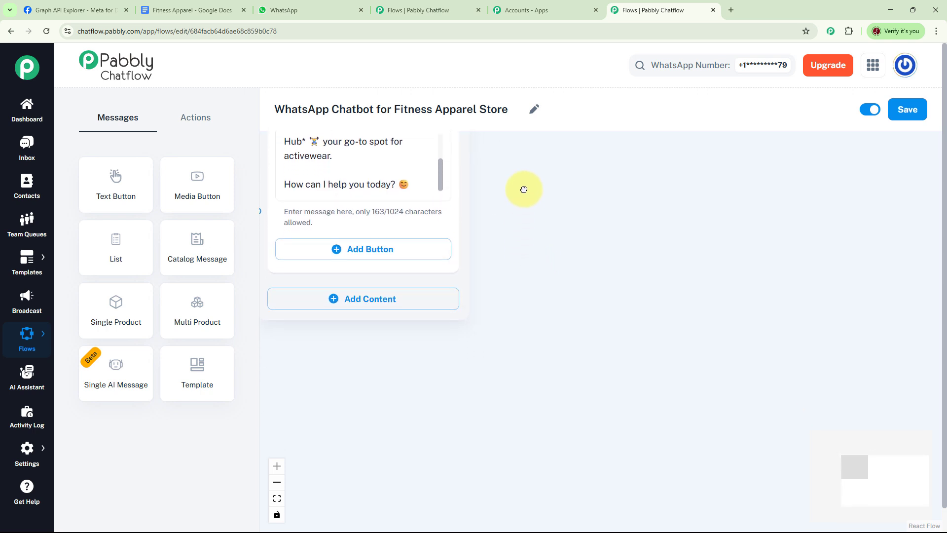
left_click(417, 203)
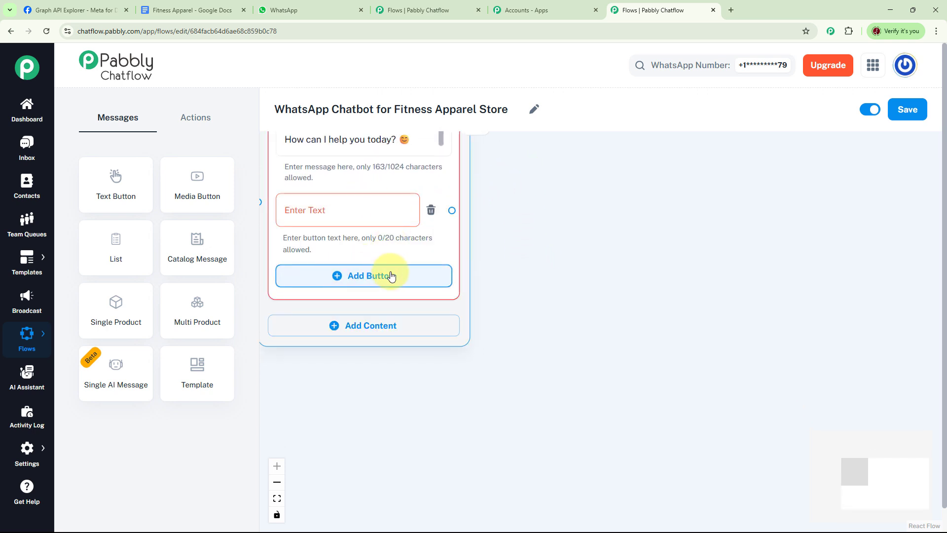
left_click(368, 274)
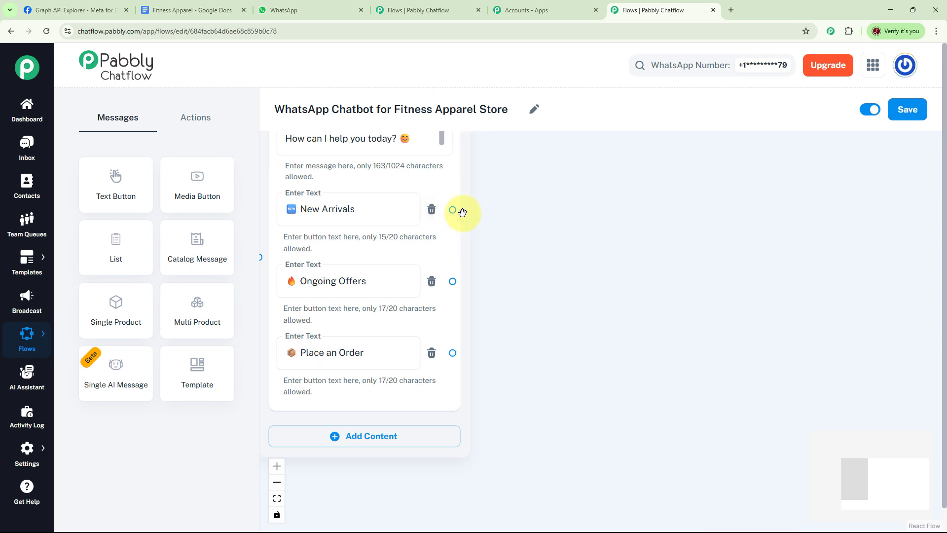
Link the New Arrivals button to a new Text + Button message containing the "*Fresh Drop Just In!*" text with the new-arrivals link.
left_click_drag(454, 211, 563, 152)
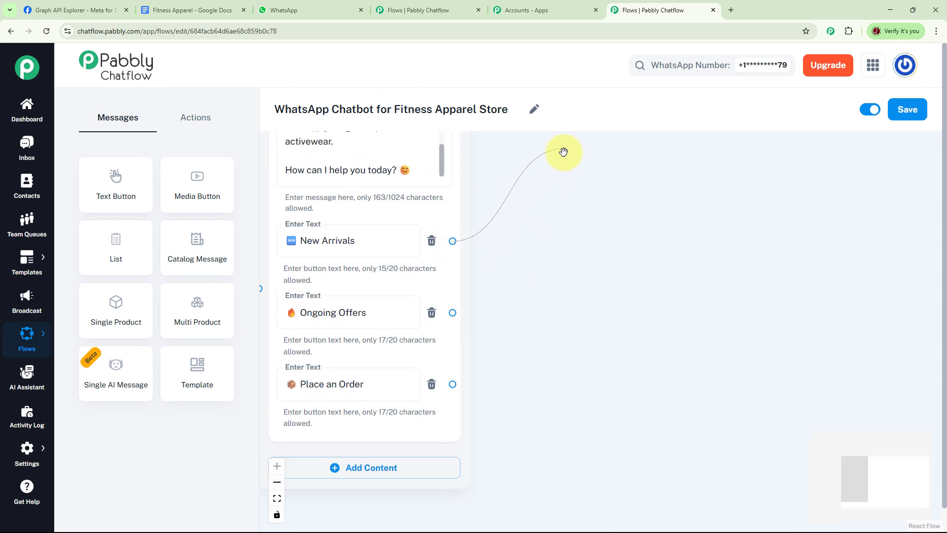
left_click(567, 186)
left_click(533, 243)
key("ctrl+v")
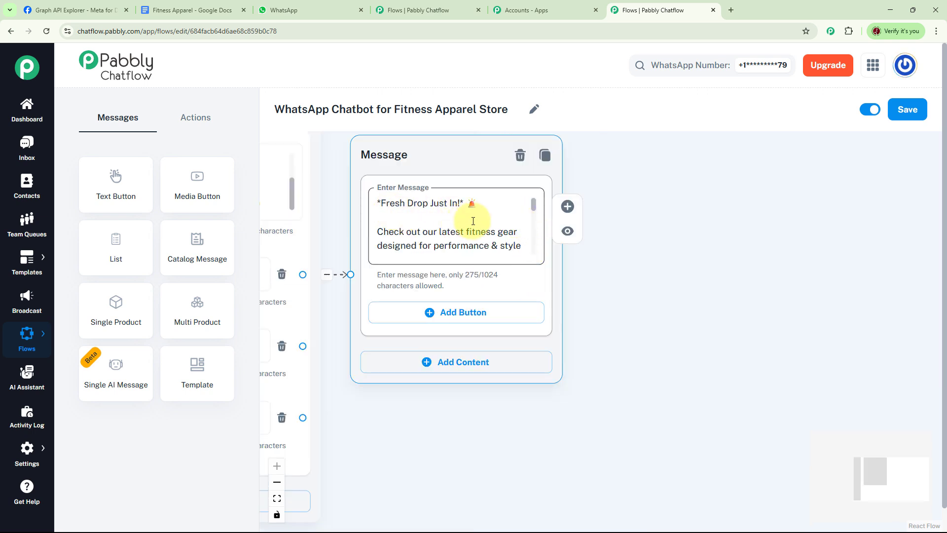
left_click_drag(536, 206, 543, 251)
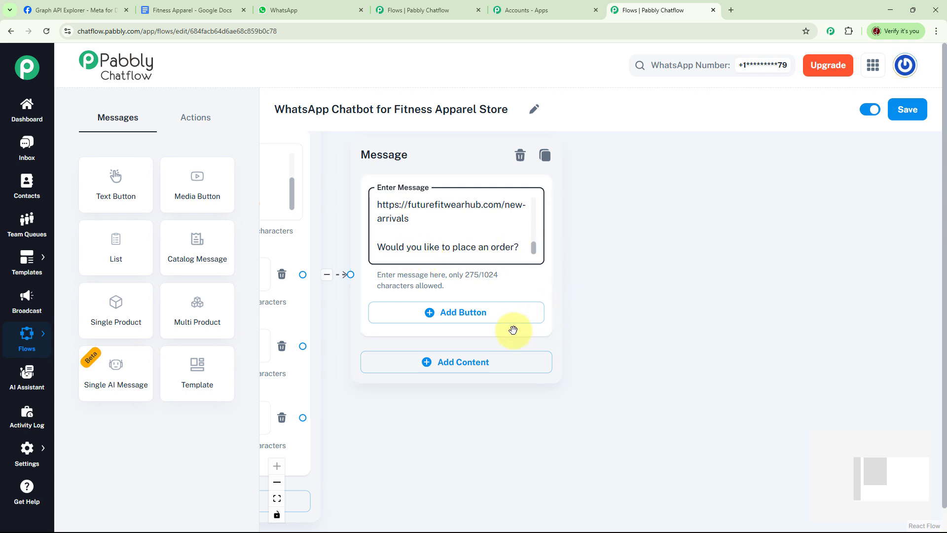
Add a "📦 Place an Order" button to the new arrivals message.
left_click(453, 310)
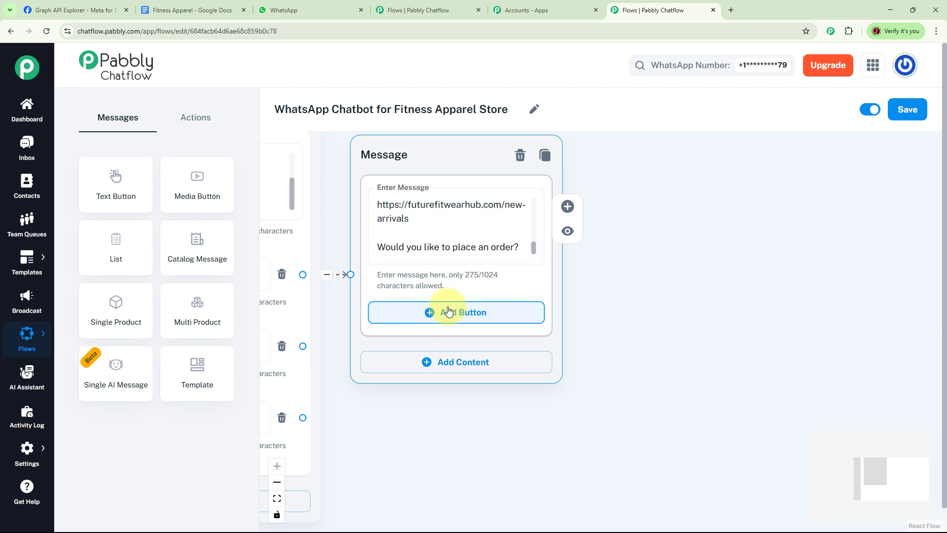
left_click(433, 321)
type("📦 Place an Order")
Link the Ongoing Offers button to a new Text + Button message containing the "*Deals You'll Love!*" text with the offers link.
left_click_drag(666, 362, 763, 244)
left_click_drag(555, 407, 649, 383)
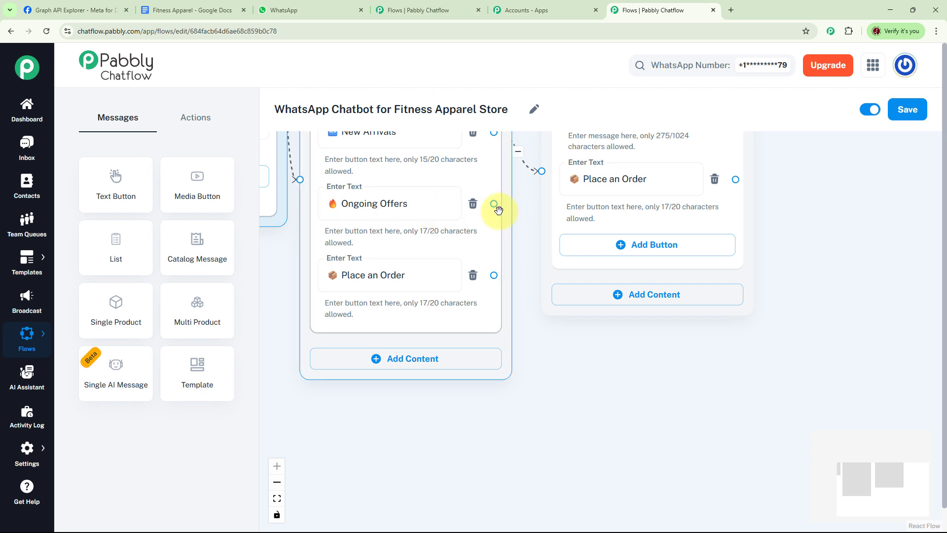
left_click_drag(493, 203, 661, 363)
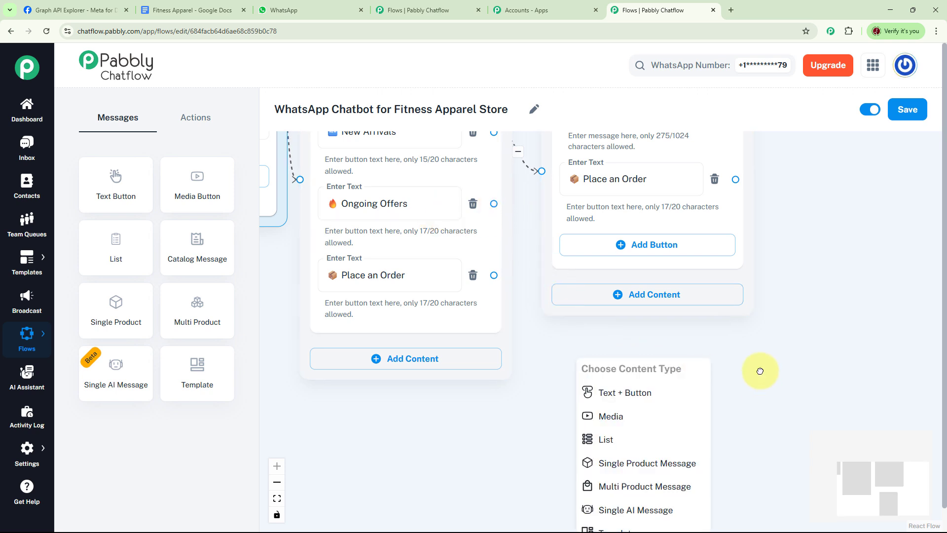
left_click(623, 315)
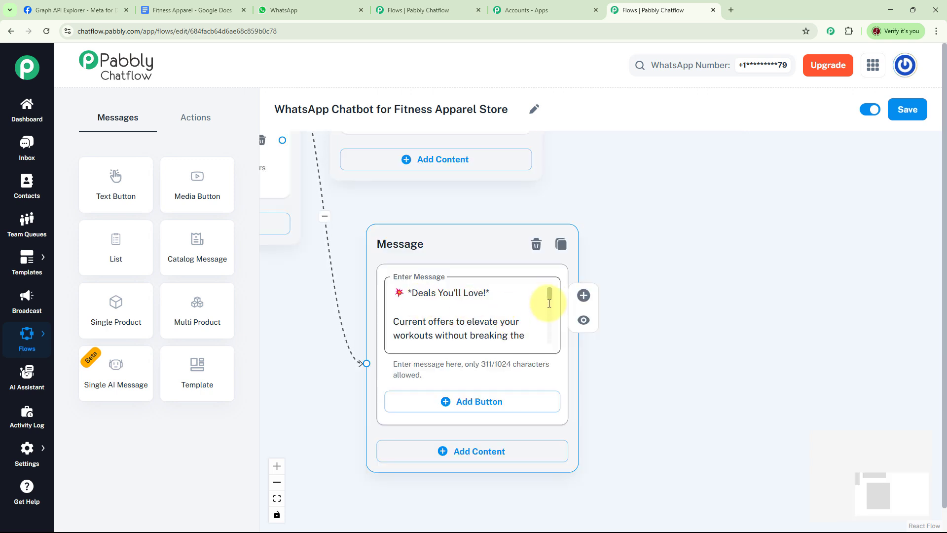
left_click_drag(551, 296, 554, 316)
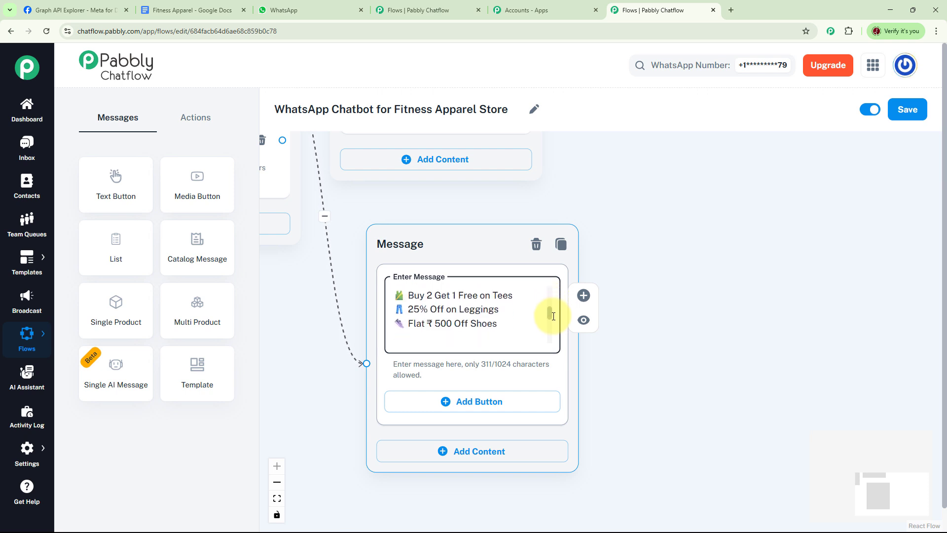
left_click_drag(553, 316, 551, 337)
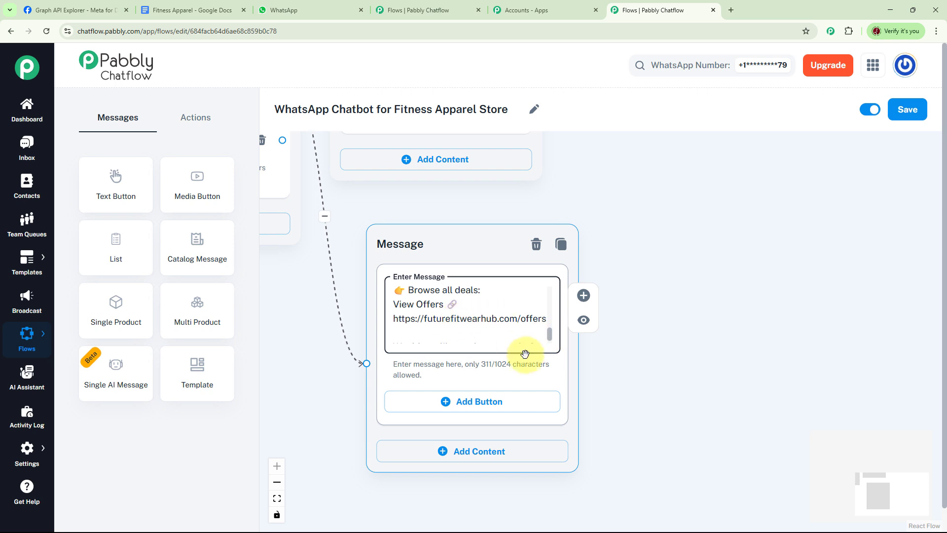
scroll(551, 336, "down", 1)
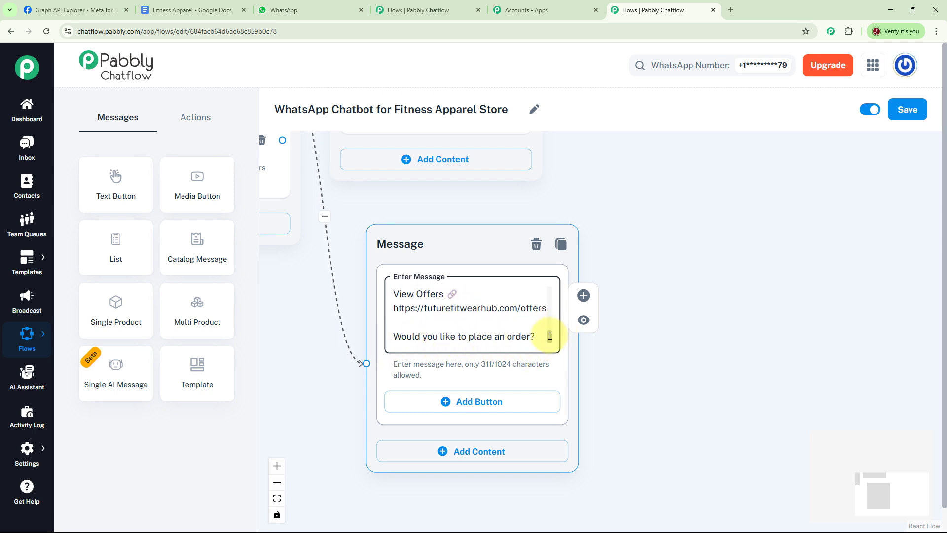
Add a "📦 Place an Order" button to the offers message.
left_click(647, 337)
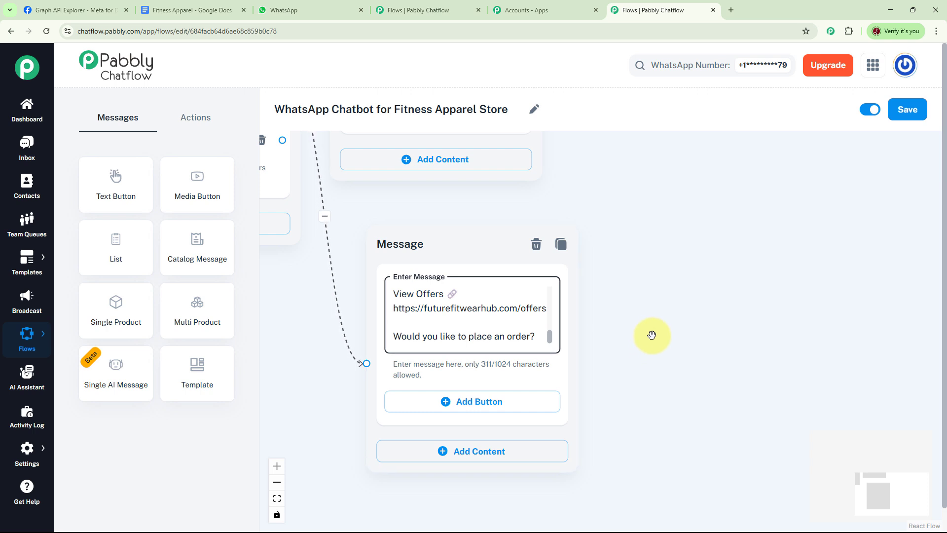
left_click(466, 401)
left_click(484, 407)
type("📦 Place an Order")
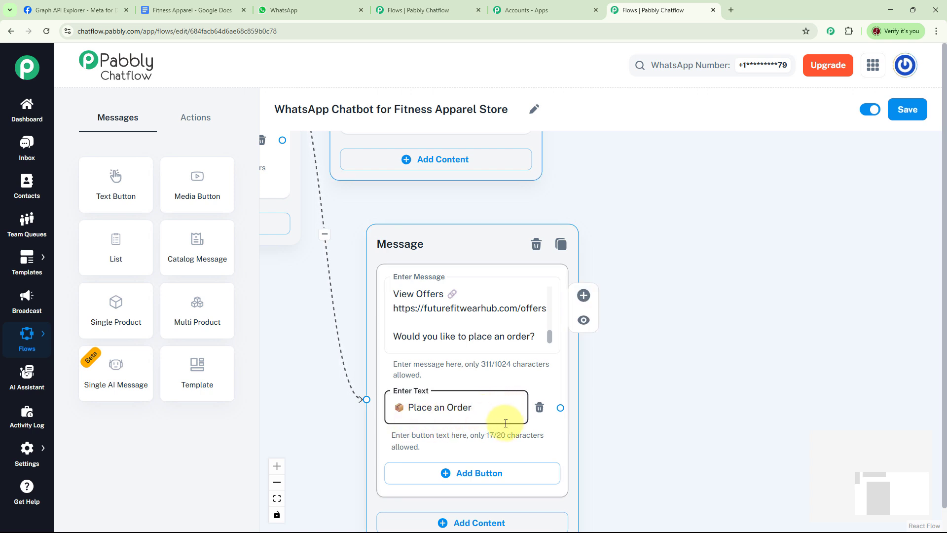
left_click(612, 388)
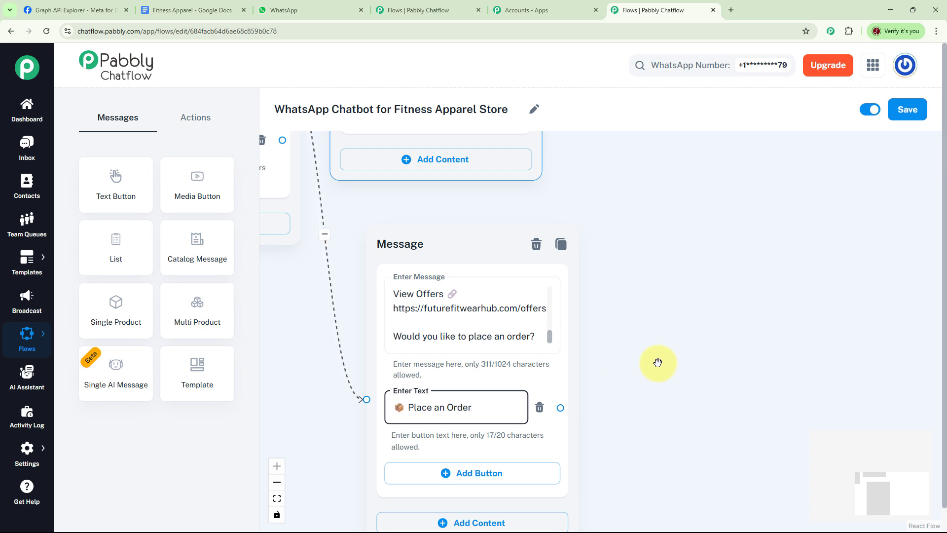
Add an Ask Question action node beside the offers message.
left_click(204, 123)
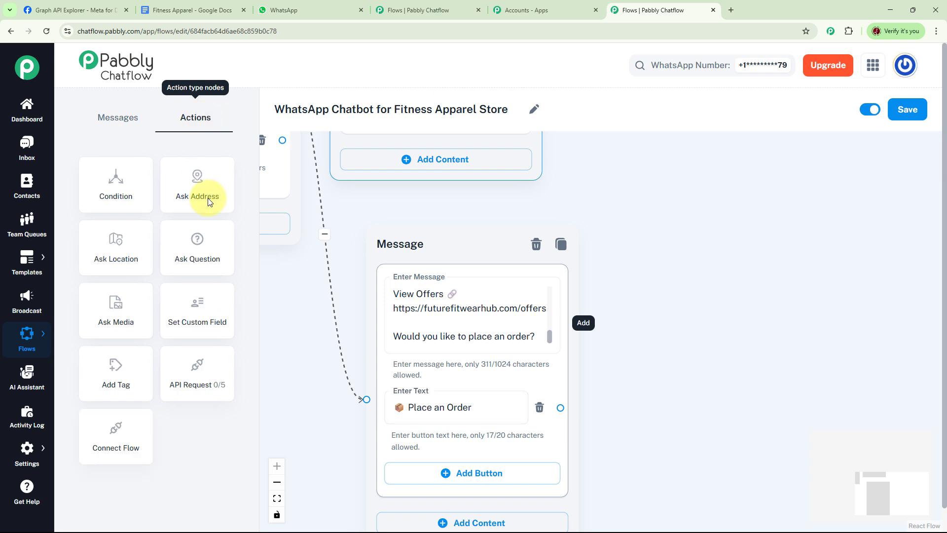
left_click_drag(194, 256, 731, 206)
left_click_drag(795, 231, 727, 181)
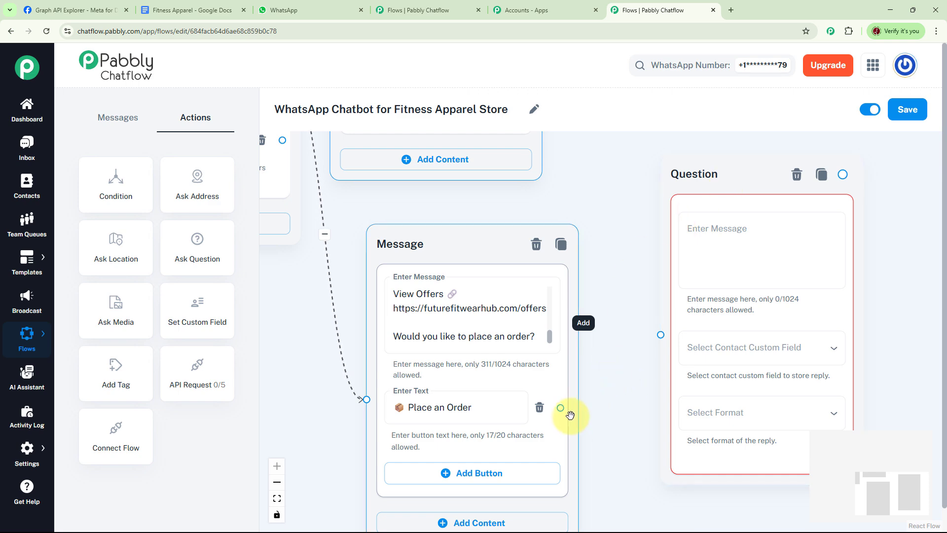
Connect the Place an Order buttons of the offers, new arrivals and welcome messages to the Question node.
left_click_drag(561, 407, 663, 334)
scroll(613, 236, "down", 2)
left_click_drag(615, 212, 621, 342)
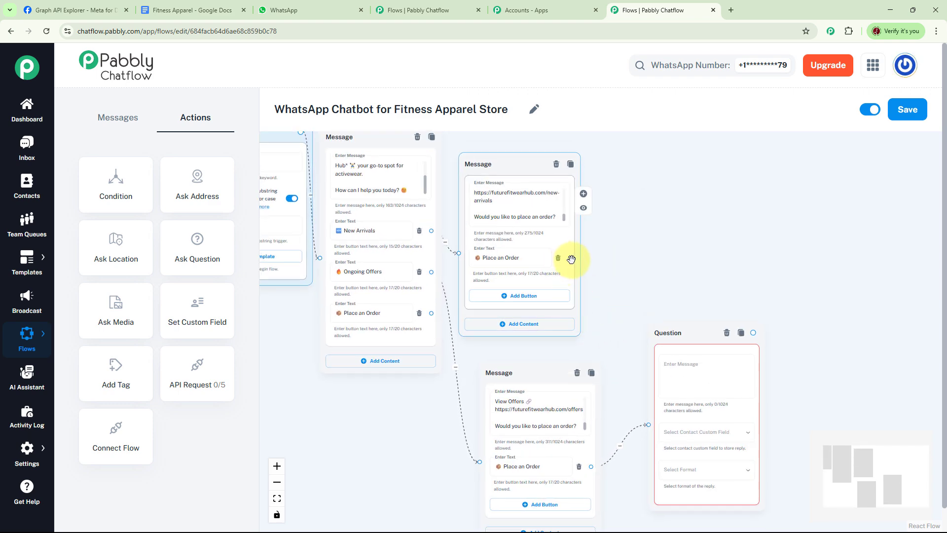
left_click_drag(570, 258, 648, 424)
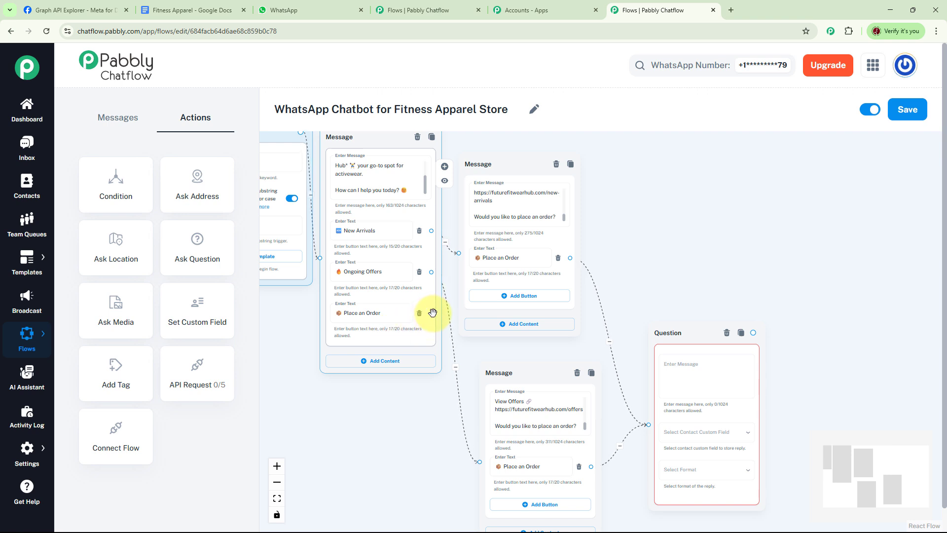
left_click_drag(431, 312, 648, 423)
Fill the Question node's message with the "*Great choice!*" text asking for product name, size and quantity.
scroll(750, 317, "up", 5)
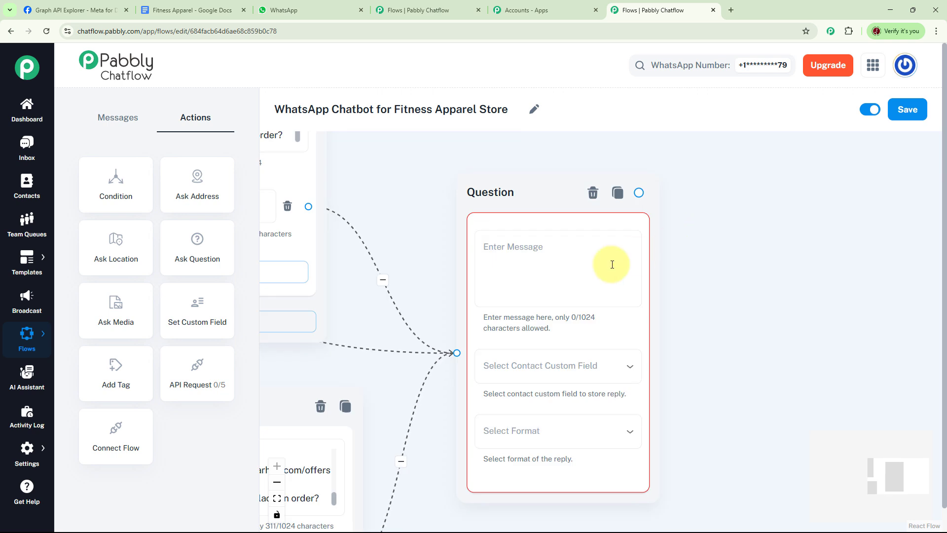
left_click(527, 249)
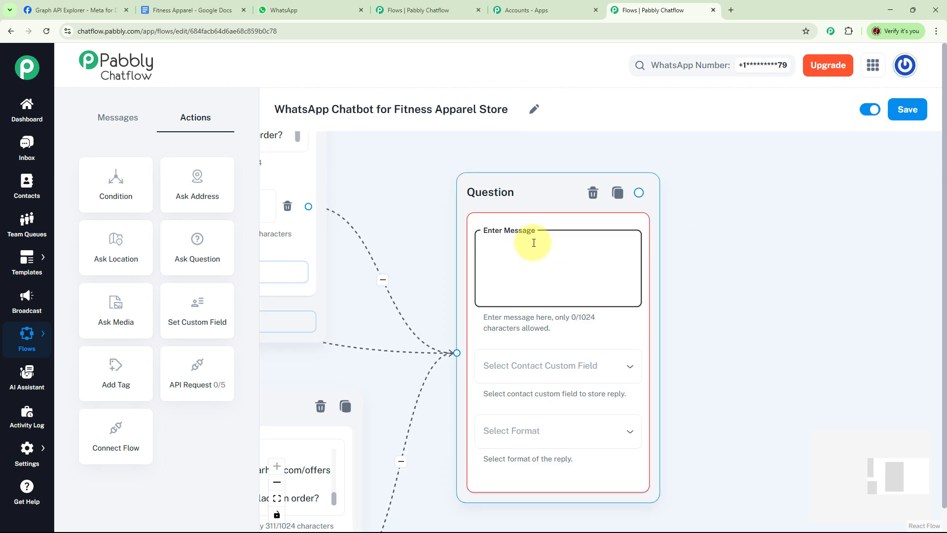
key("ctrl+v")
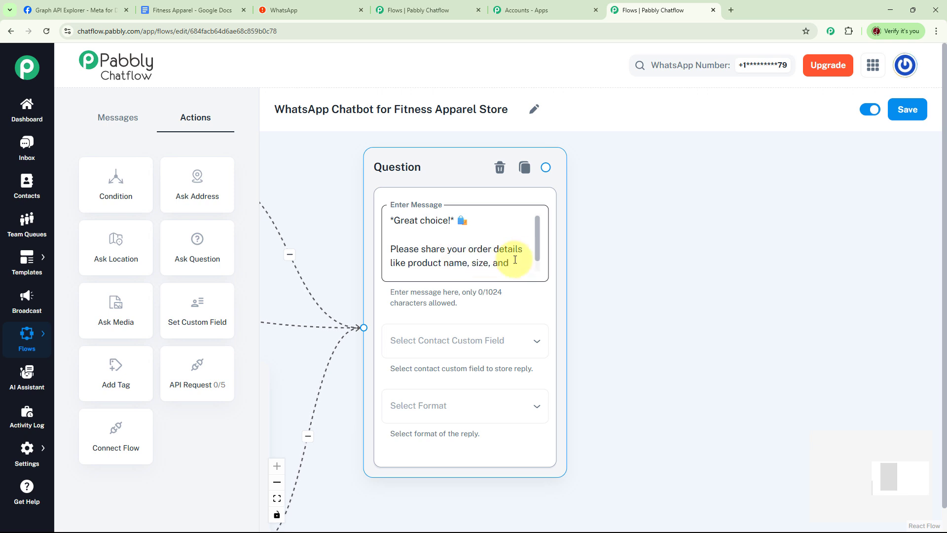
left_click_drag(535, 250, 541, 266)
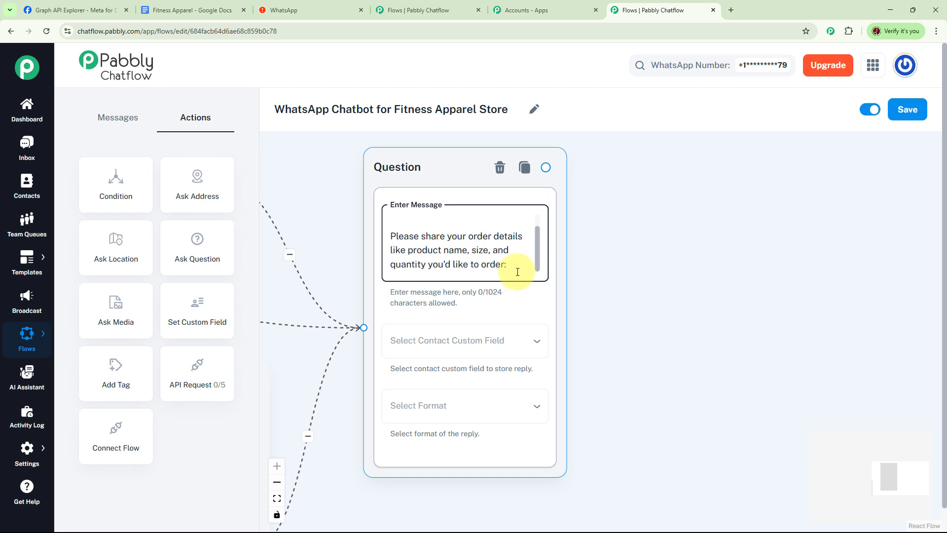
Store the Question node's reply in the OrderDetails custom field and set the reply format to Any.
left_click(499, 348)
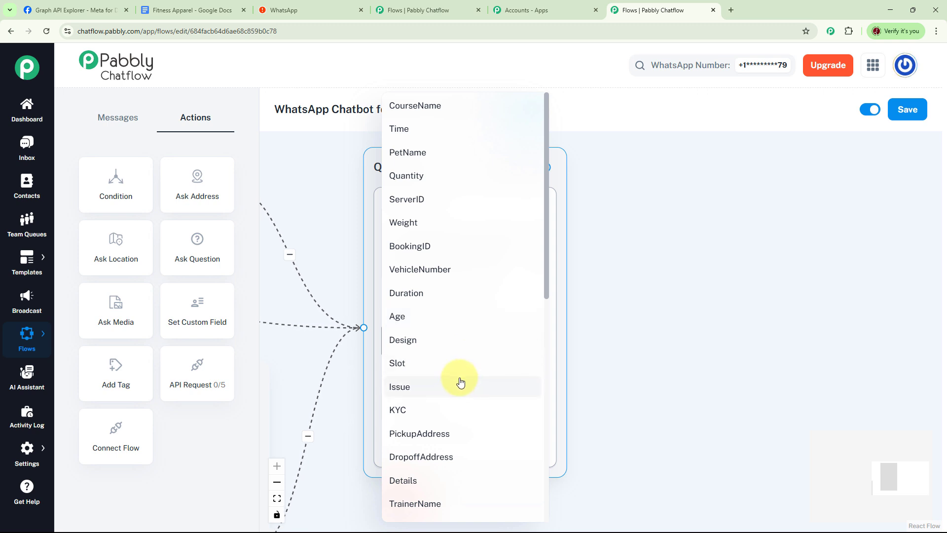
scroll(462, 384, "down", 1)
scroll(449, 395, "down", 2)
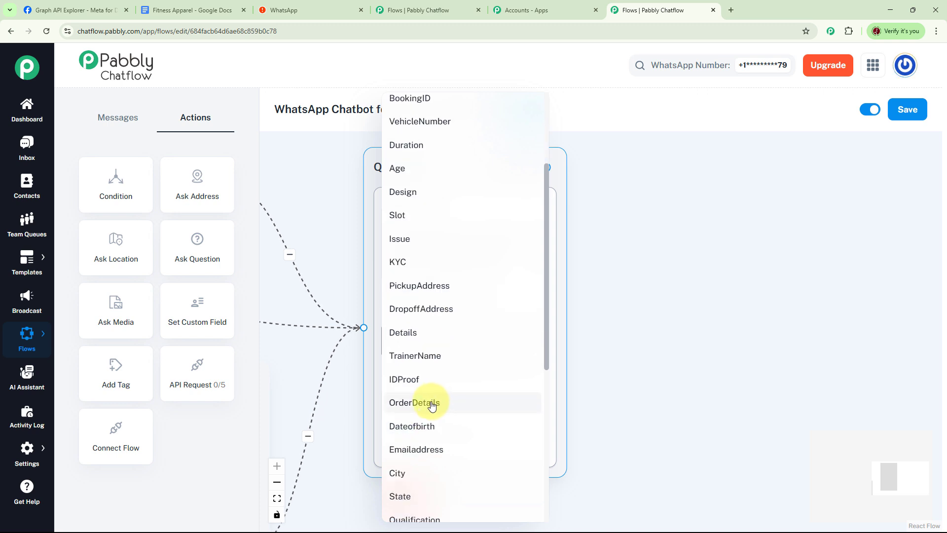
left_click(488, 410)
left_click(455, 414)
left_click(650, 311)
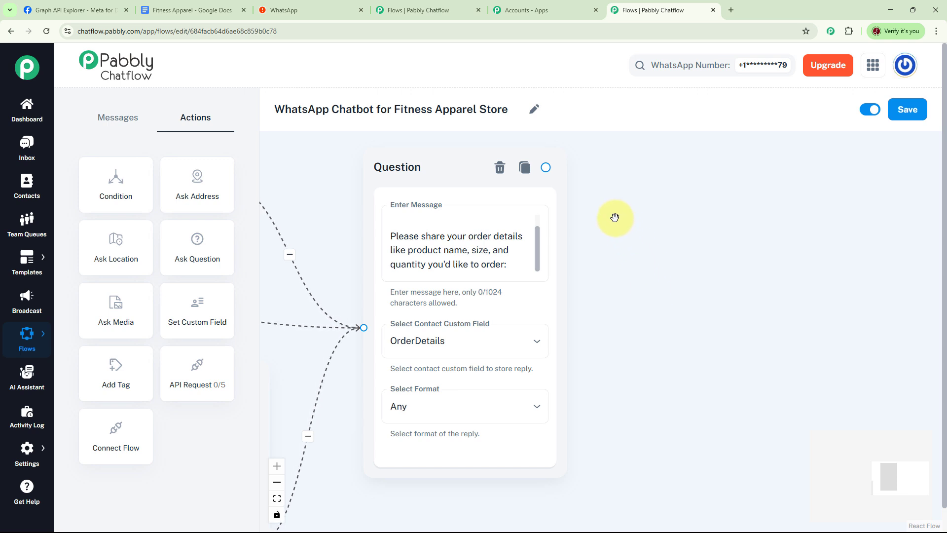
Connect a Text + Button message to the Question node and fill it with the "Thanks for your purchase!" order details text.
left_click_drag(551, 169, 659, 173)
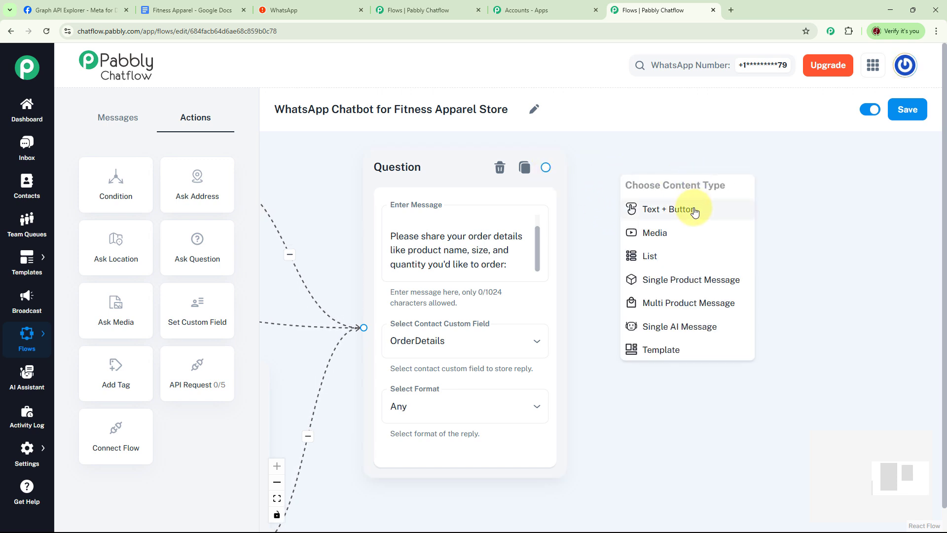
left_click(691, 208)
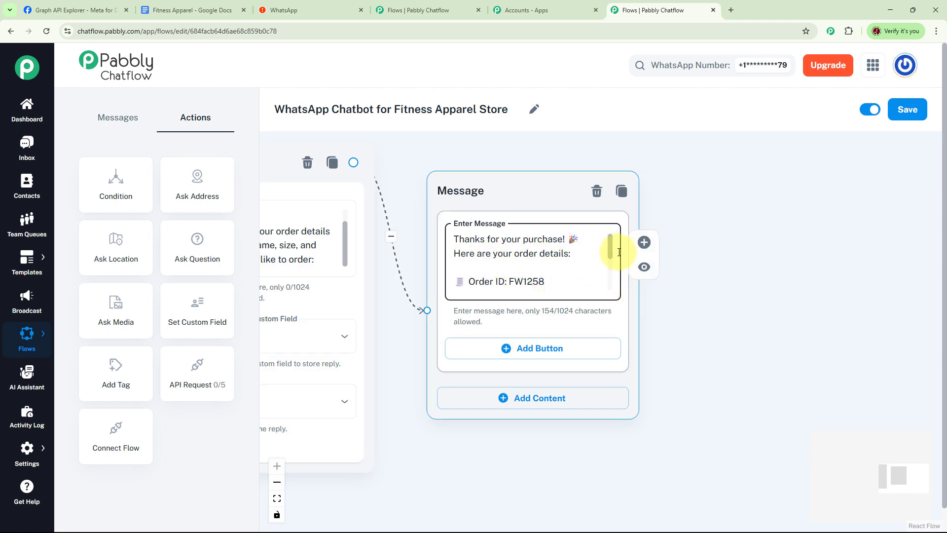
Add Home Delivery and Store Pickup buttons to the "Thanks for your purchase!" order details message.
scroll(610, 252, "down", 3)
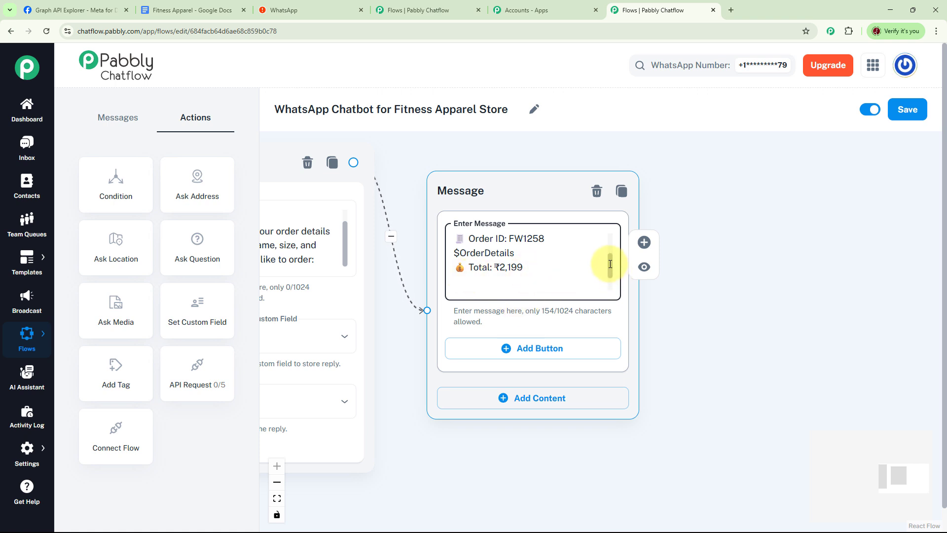
left_click_drag(610, 265, 609, 277)
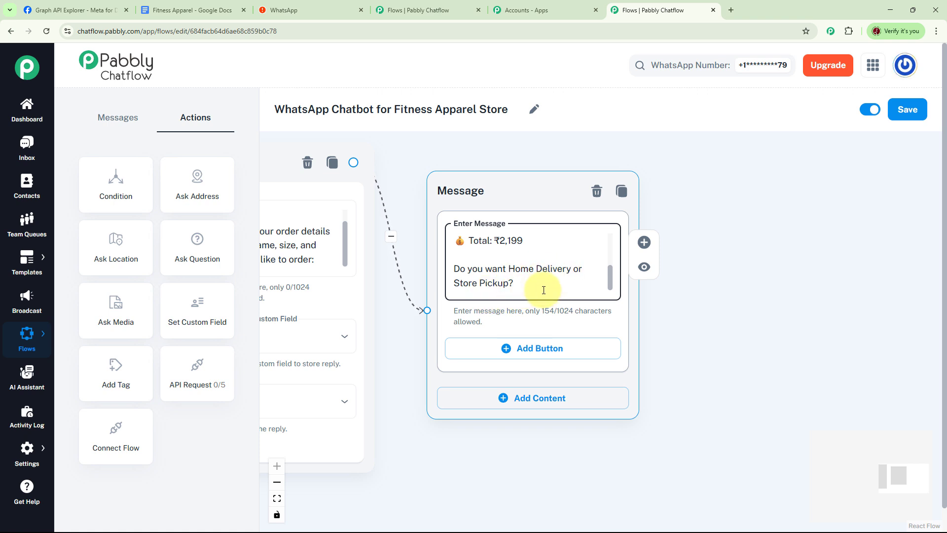
left_click(541, 349)
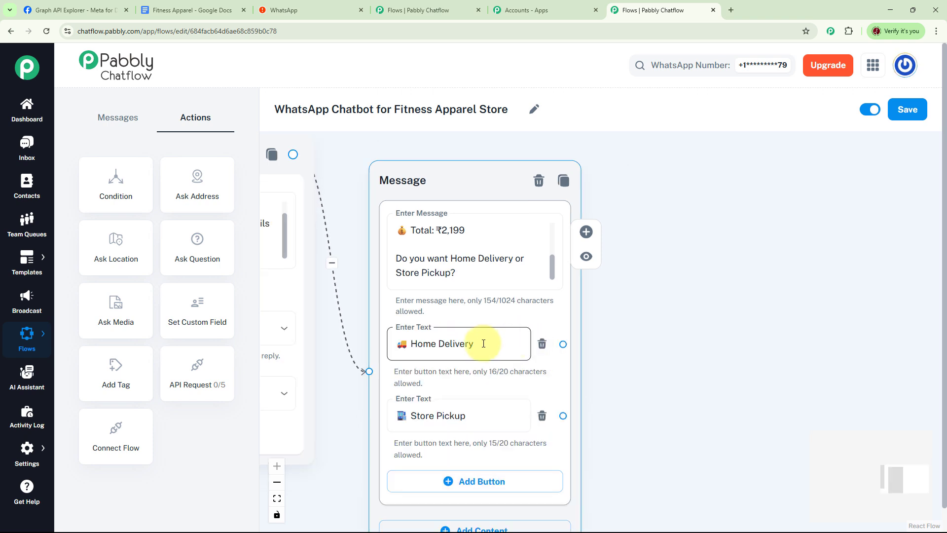
left_click(475, 421)
Connect a new Text + Button message to the Home Delivery button and fill it with the "*Awesome!*" doorstep delivery text.
left_click_drag(641, 343, 612, 338)
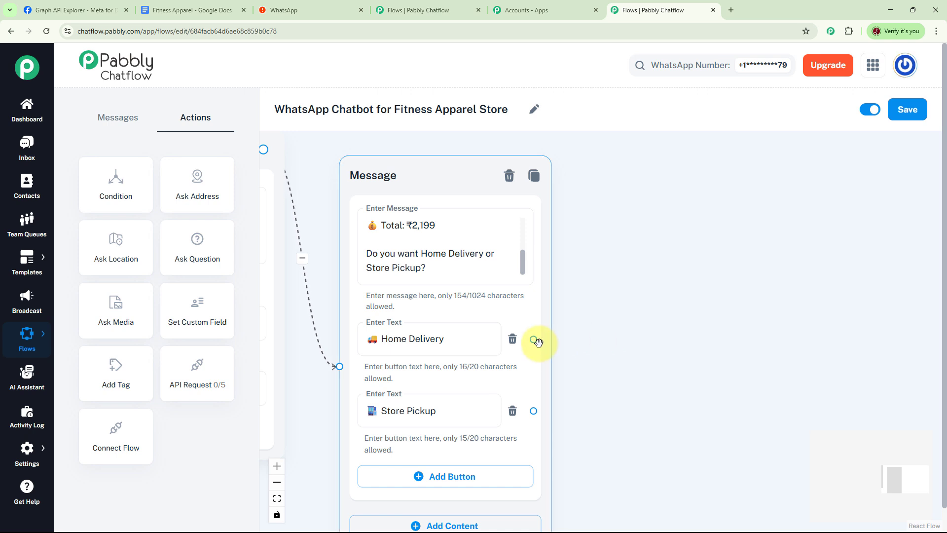
left_click_drag(536, 341, 690, 190)
left_click(673, 237)
left_click(627, 234)
key("ctrl+v")
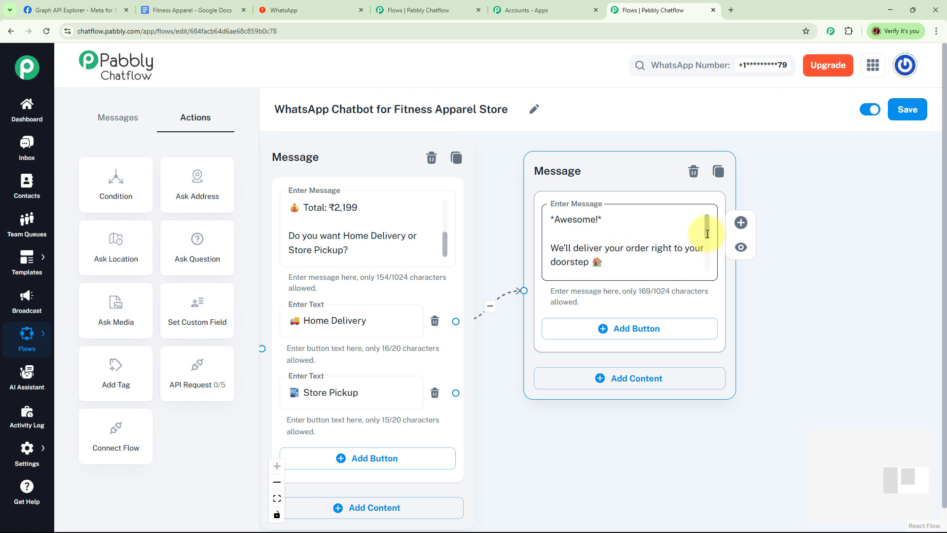
left_click_drag(707, 232, 576, 281)
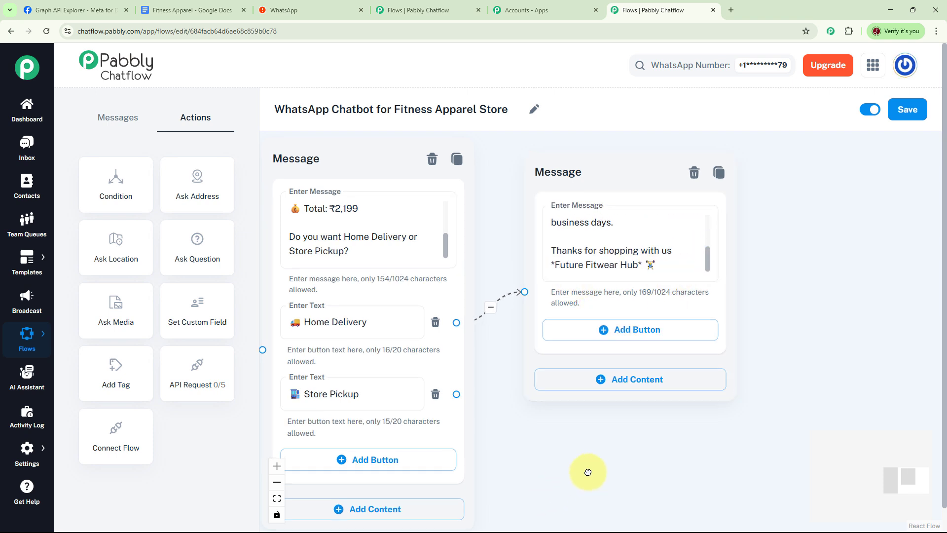
Connect the Store Pickup button to the same "*Awesome!*" message as the Home Delivery button.
left_click_drag(588, 471, 628, 408)
left_click(436, 362)
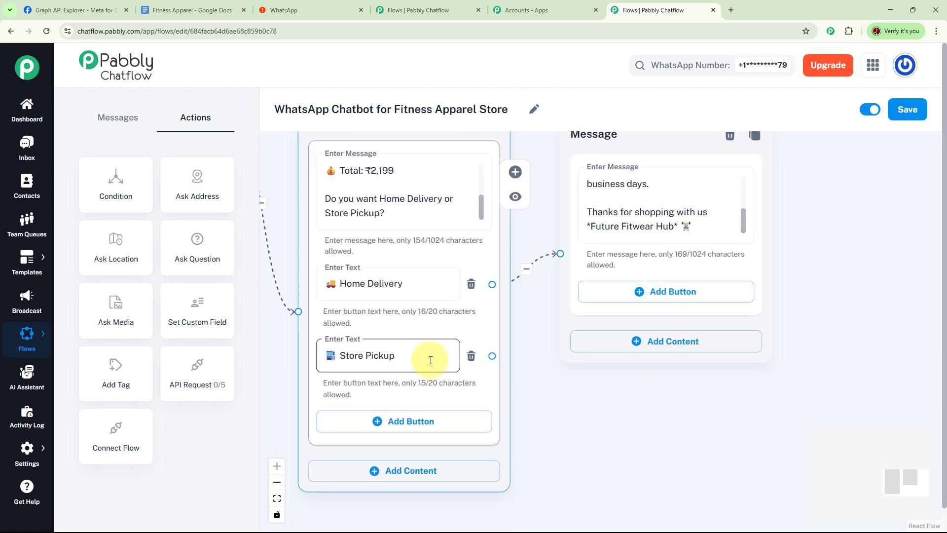
left_click(521, 365)
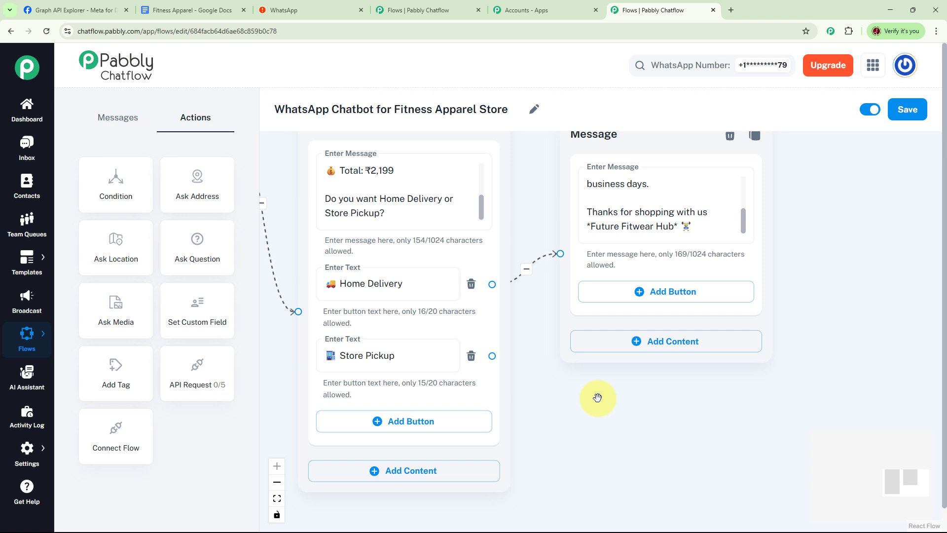
left_click_drag(491, 356, 558, 252)
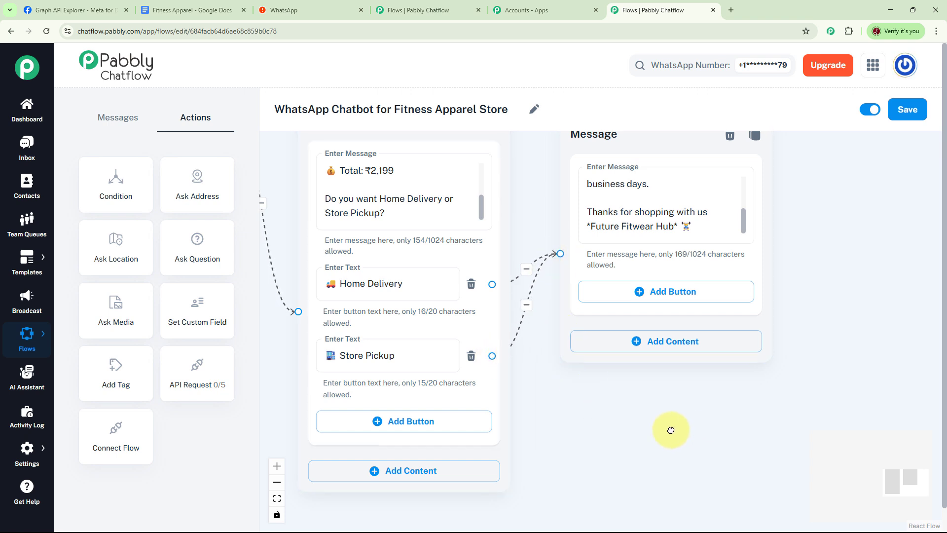
Save the completed WhatsApp Chatbot for Fitness Apparel Store flow.
left_click_drag(678, 422, 639, 434)
scroll(691, 398, "down", 5)
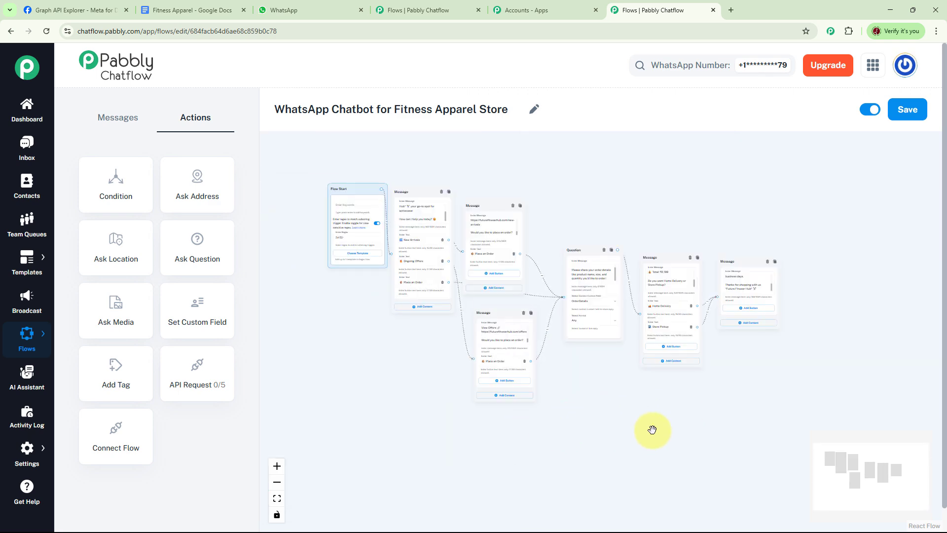
left_click(906, 110)
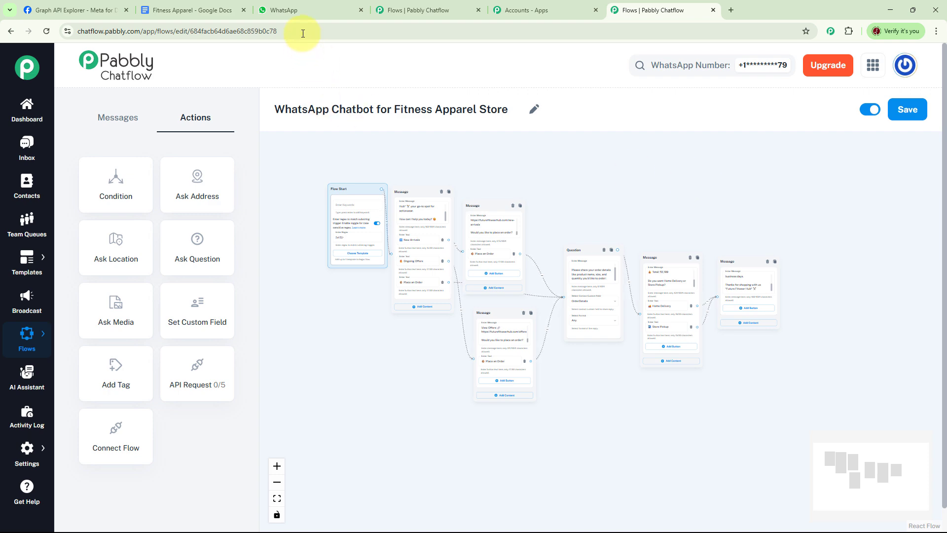
Switch to WhatsApp, clear the Future Fitwear Hub chat and send it the message "Fitwear".
left_click(303, 11)
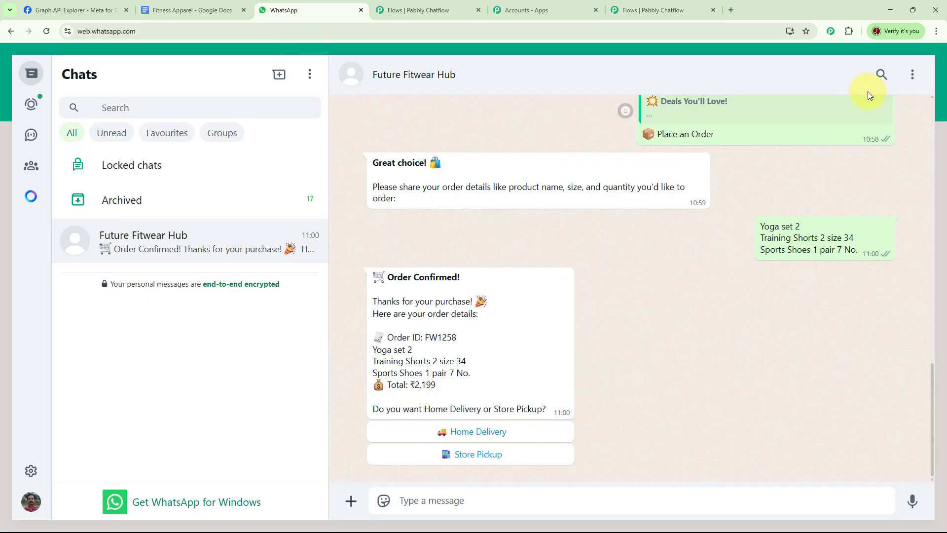
left_click(911, 84)
left_click(873, 278)
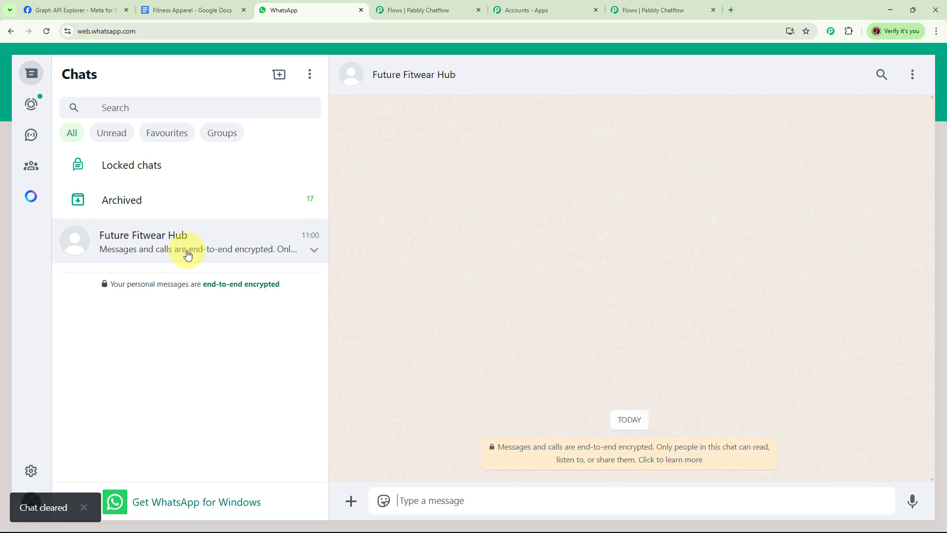
left_click(433, 495)
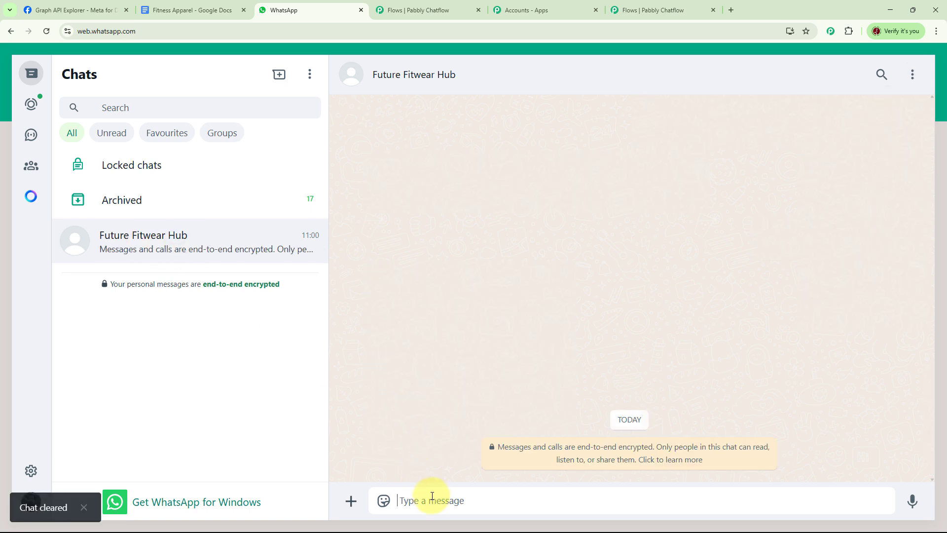
type("Fitwear")
key("Return")
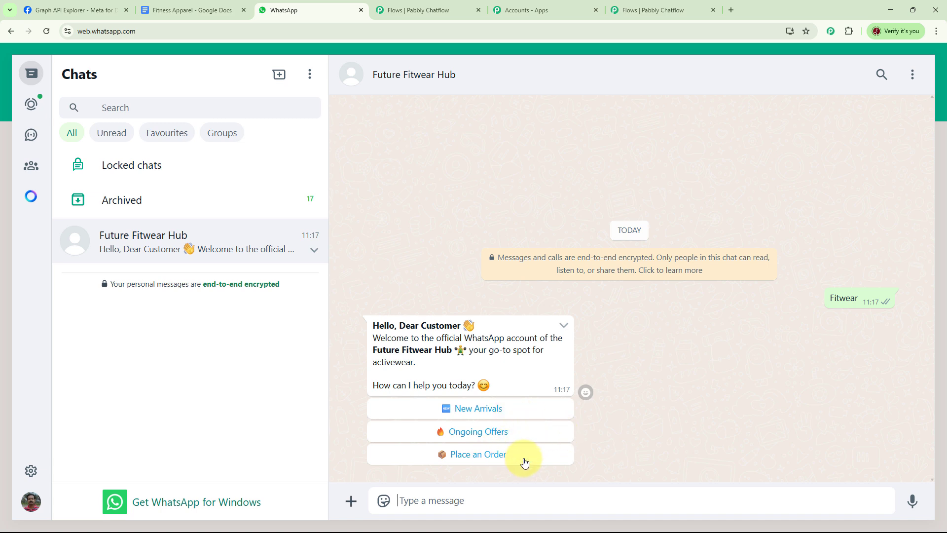
Test the New Arrivals and Ongoing Offers replies from the chatbot's welcome message.
left_click(496, 413)
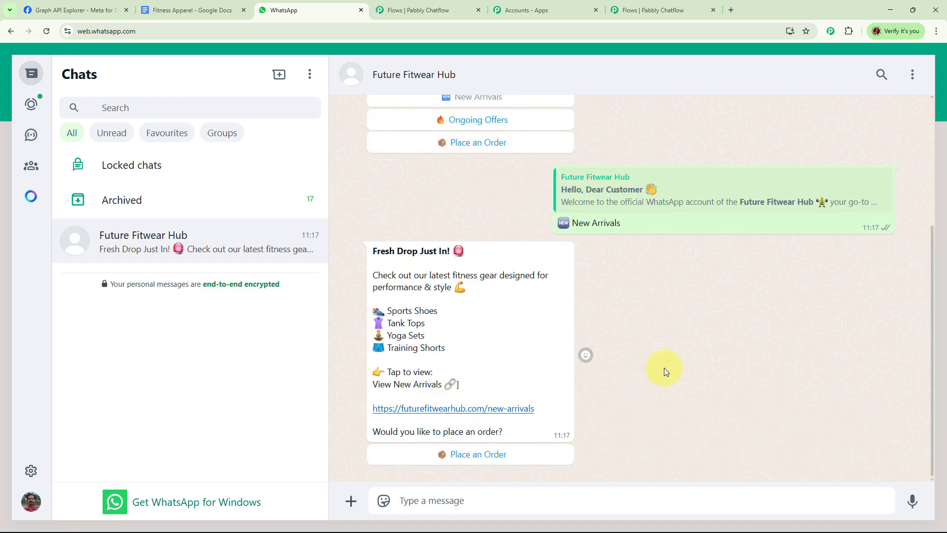
scroll(664, 368, "up", 2)
left_click(492, 228)
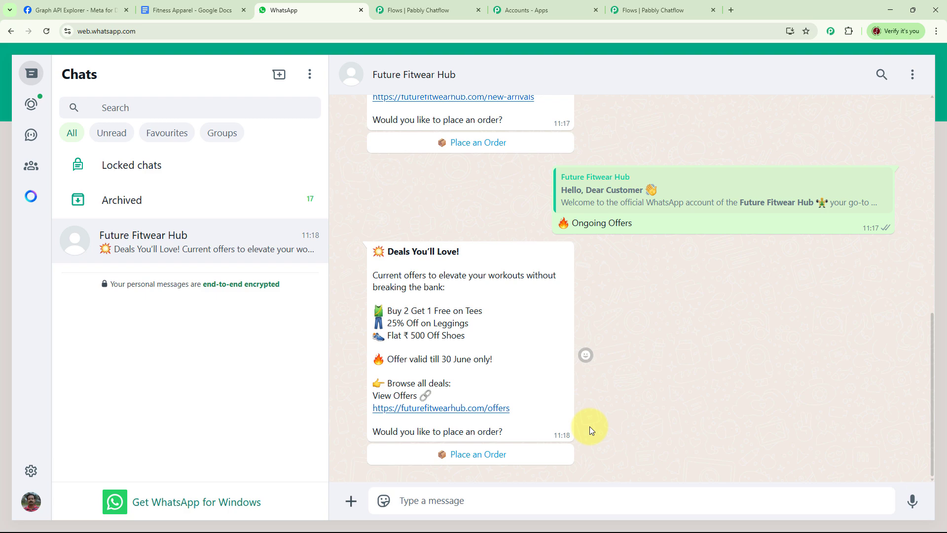
scroll(541, 326, "up", 1)
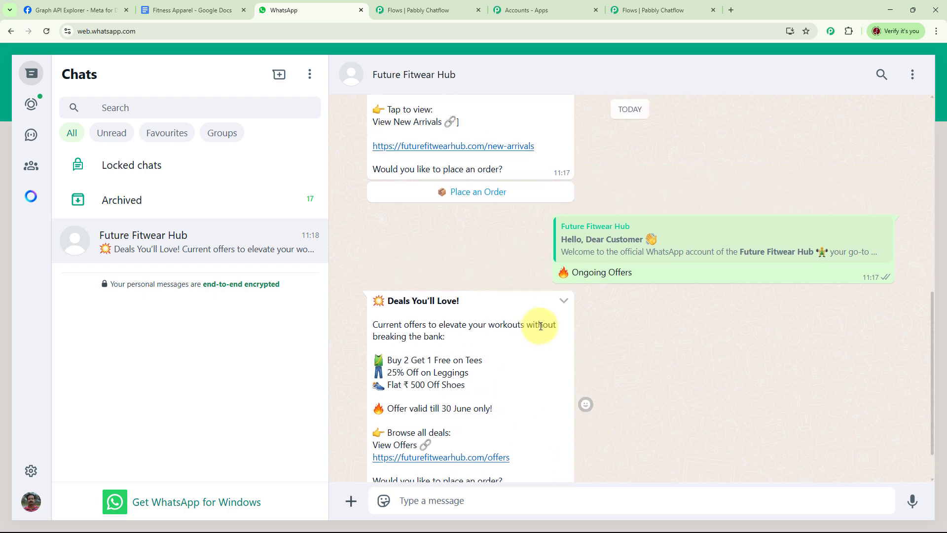
Choose Place an Order under the New Arrivals message and send "Yoga Set 3", "Training Short 2 Size 32", "Tank Top 1 size 28" as order details.
scroll(541, 326, "down", 1)
left_click(485, 147)
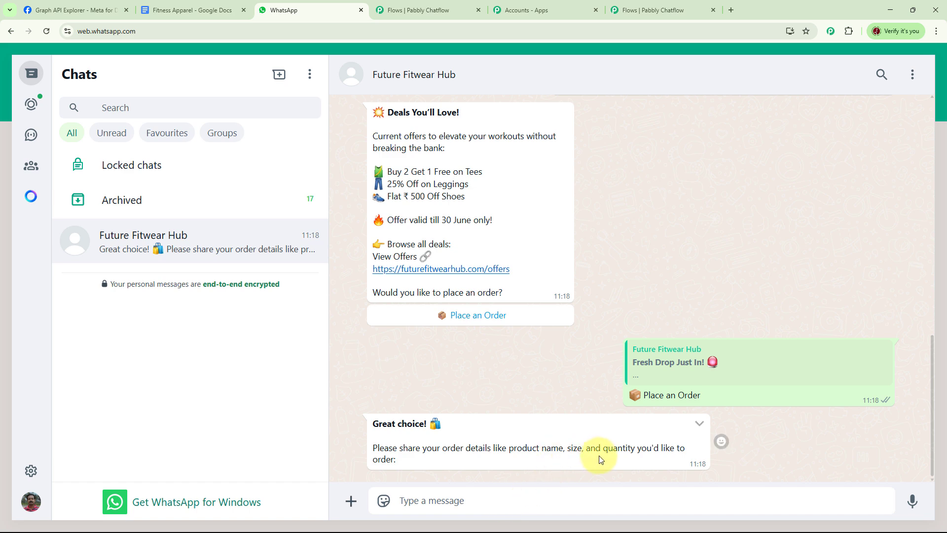
left_click(505, 499)
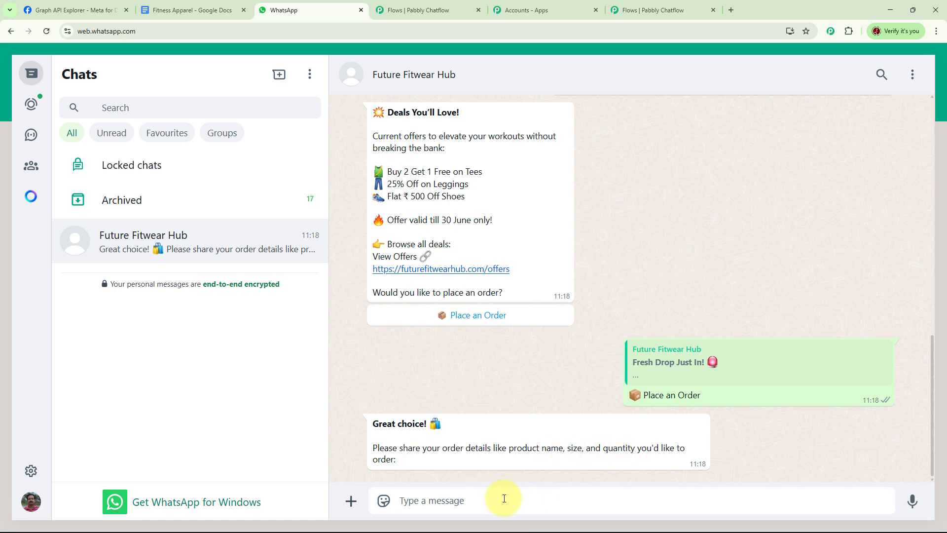
type("Yoga Set 3 Training Short 2 Size 32 Tank Top 1 size 28")
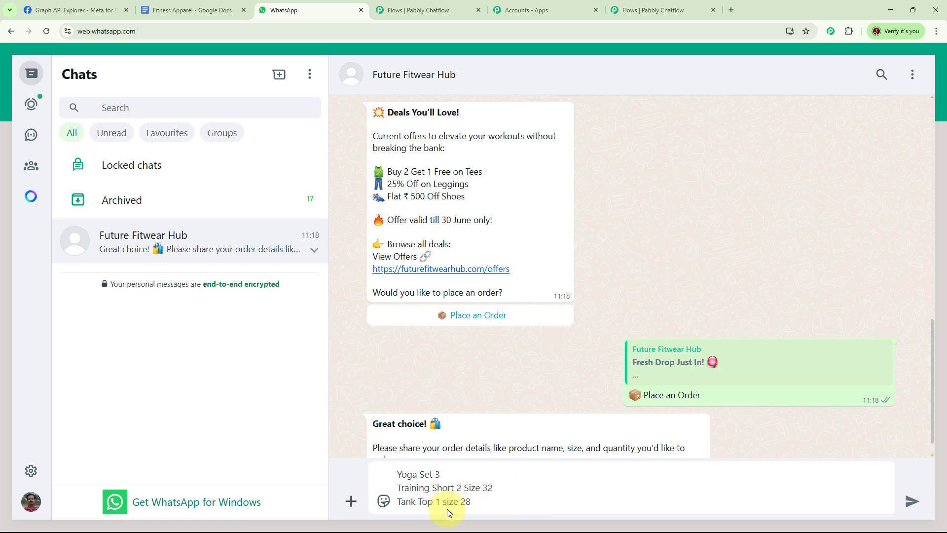
key("Return")
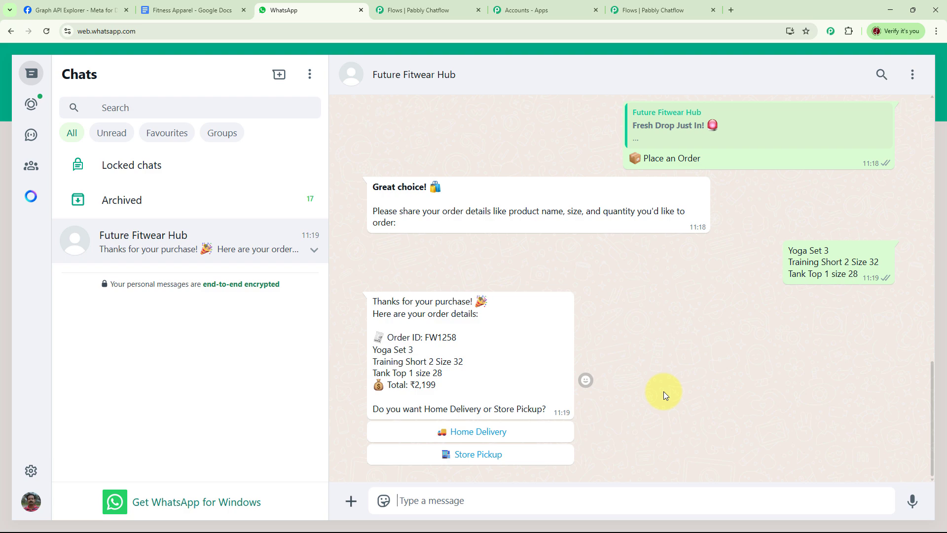
Switch back to the Pabbly Chatflow dashboard.
left_click(651, 8)
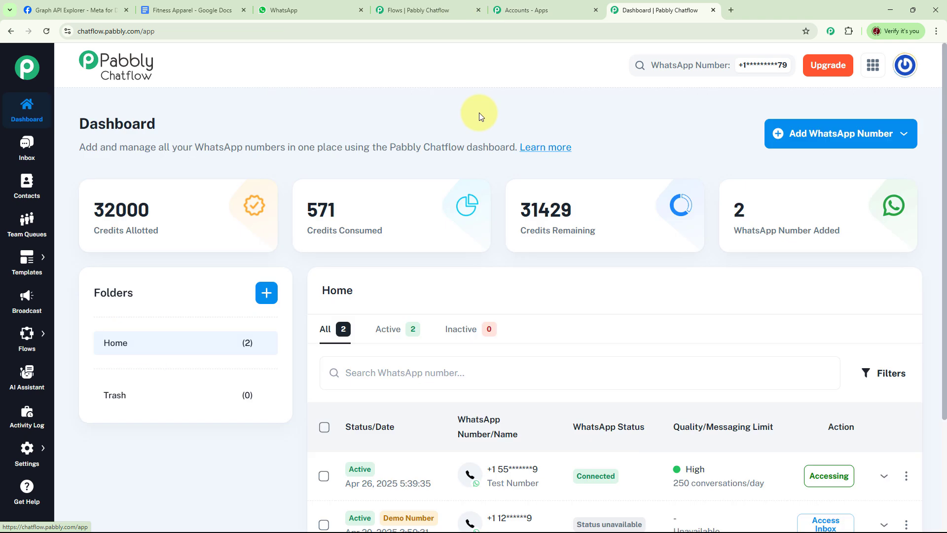